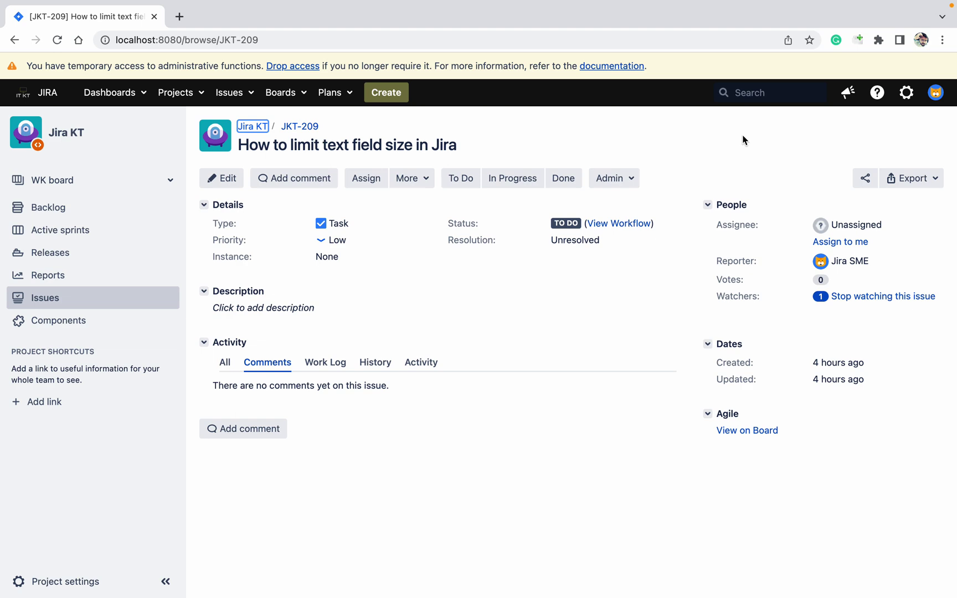
- Enter Jira's Issues administration from the gear menu, confirming access with the admin password
click(907, 94)
super+click(866, 182)
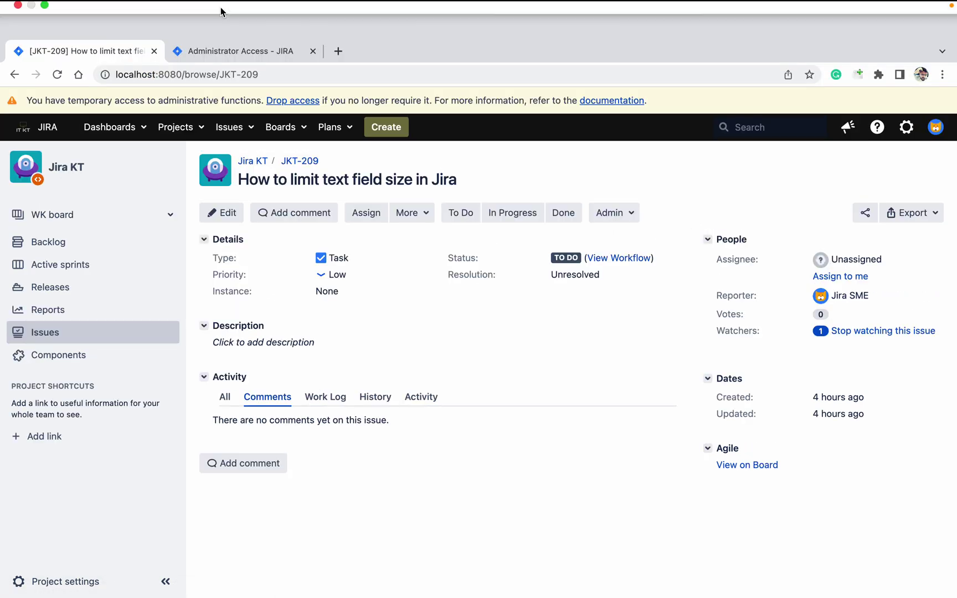
click(245, 52)
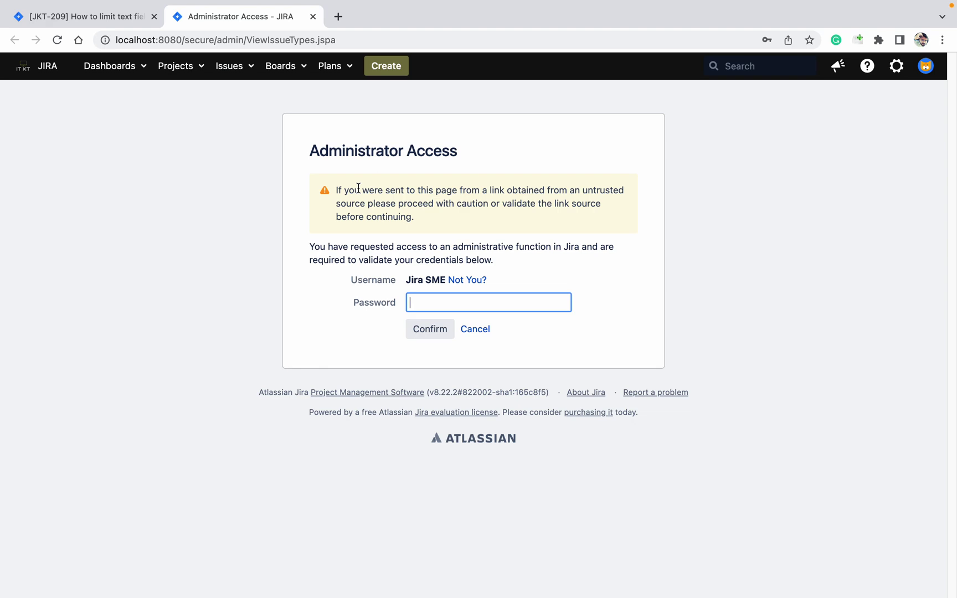
key(Return)
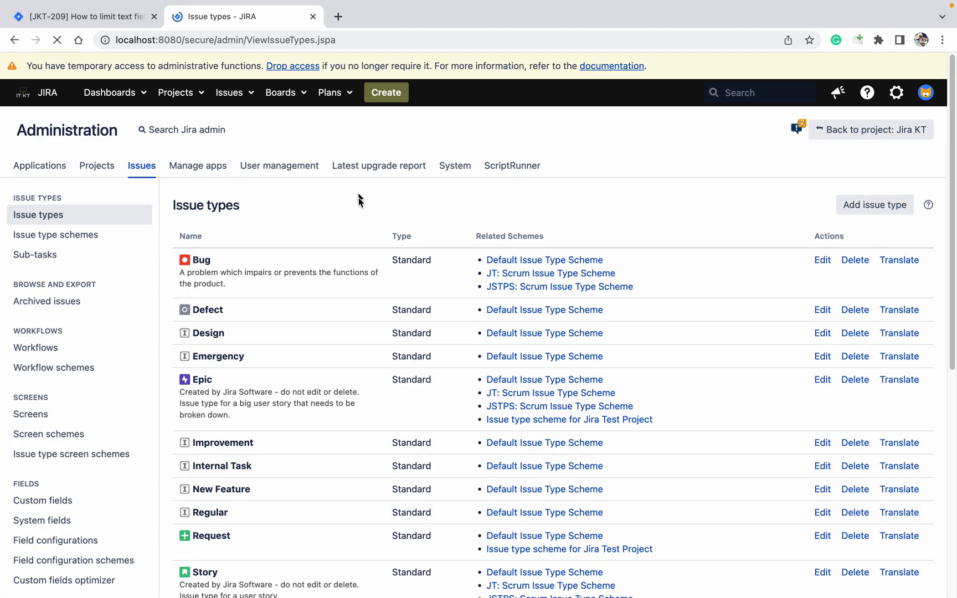
click(91, 502)
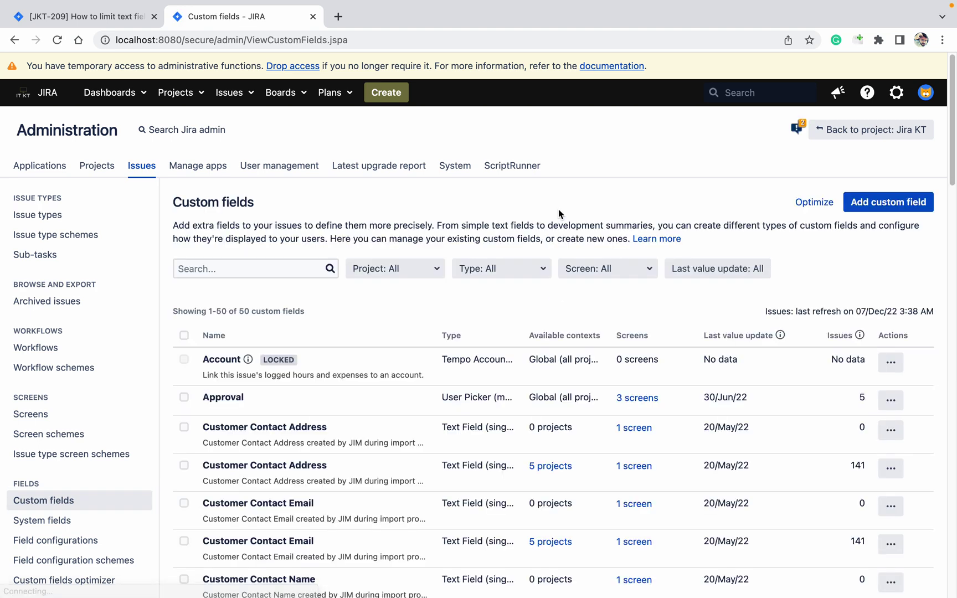
click(855, 207)
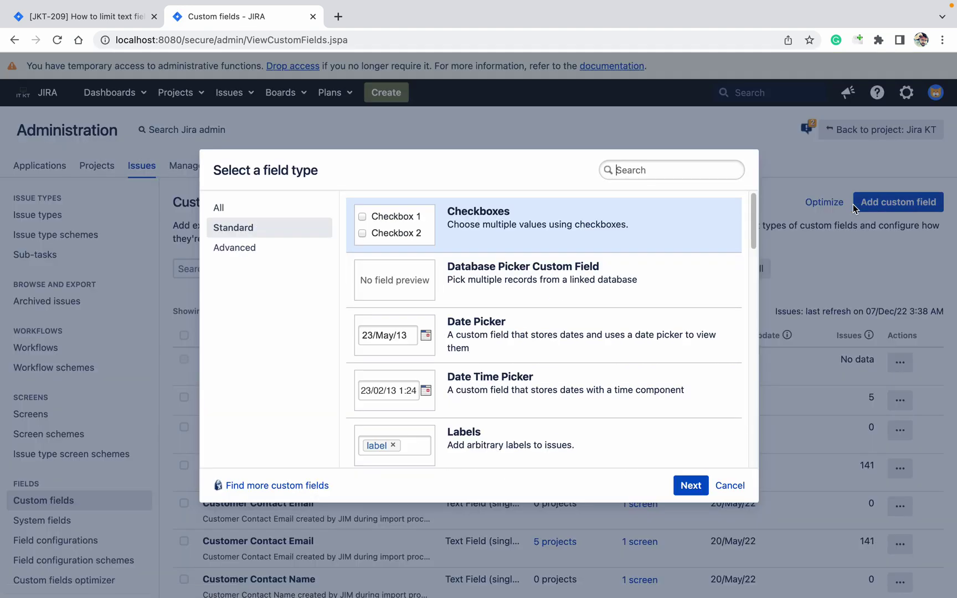
click(225, 213)
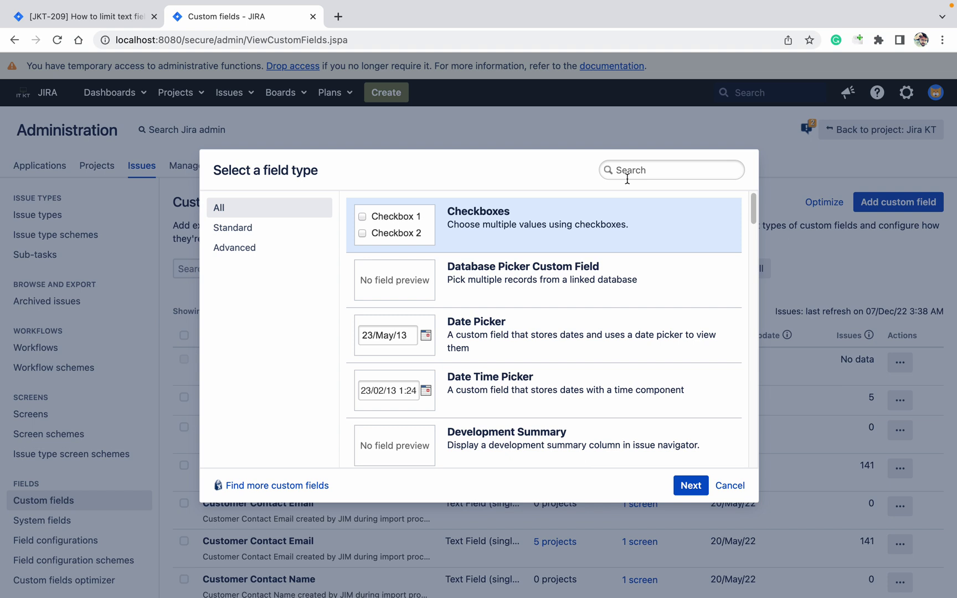
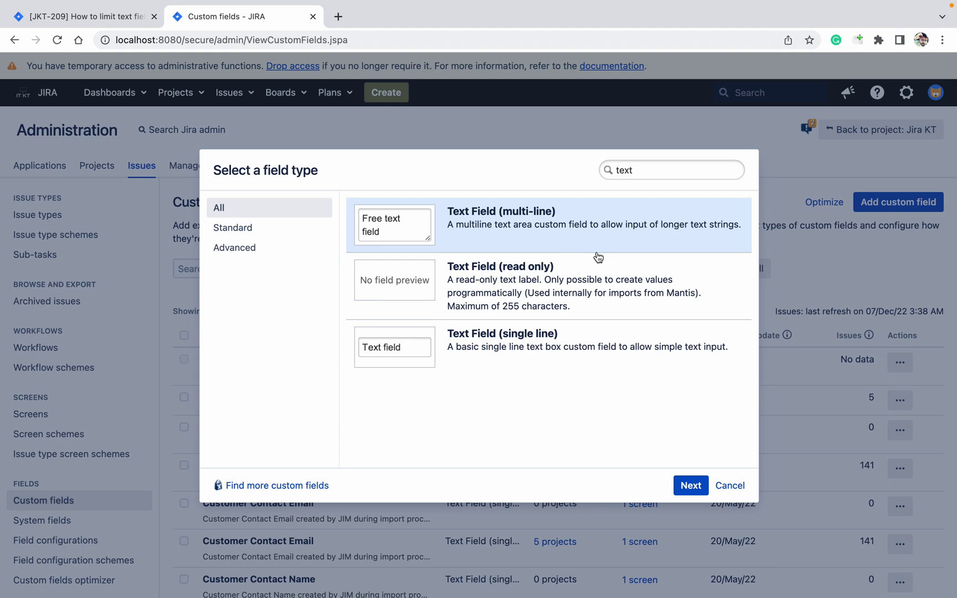
- Cancel the custom field and start a new Task in Jira KT with summary 'test'
click(724, 485)
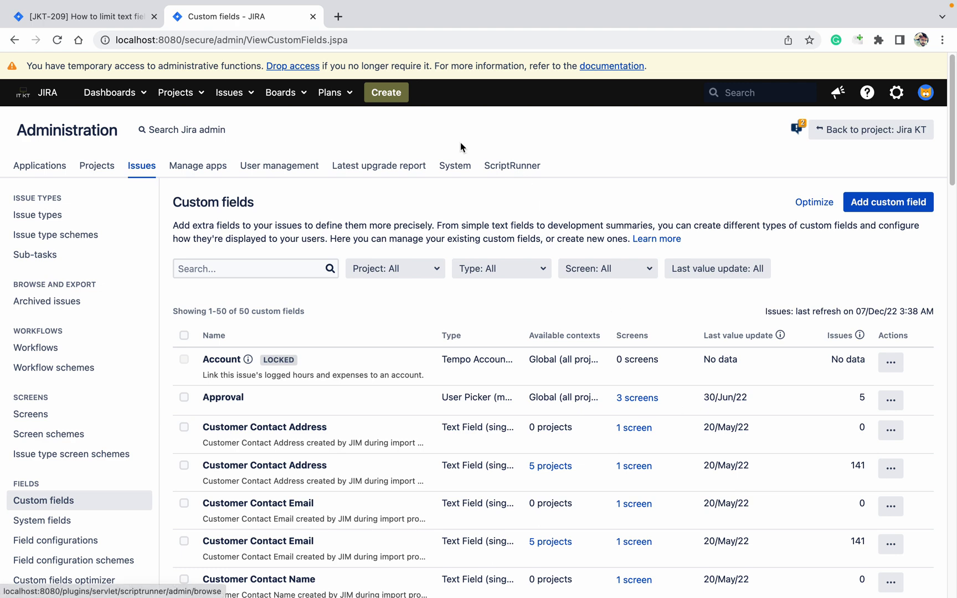
click(390, 90)
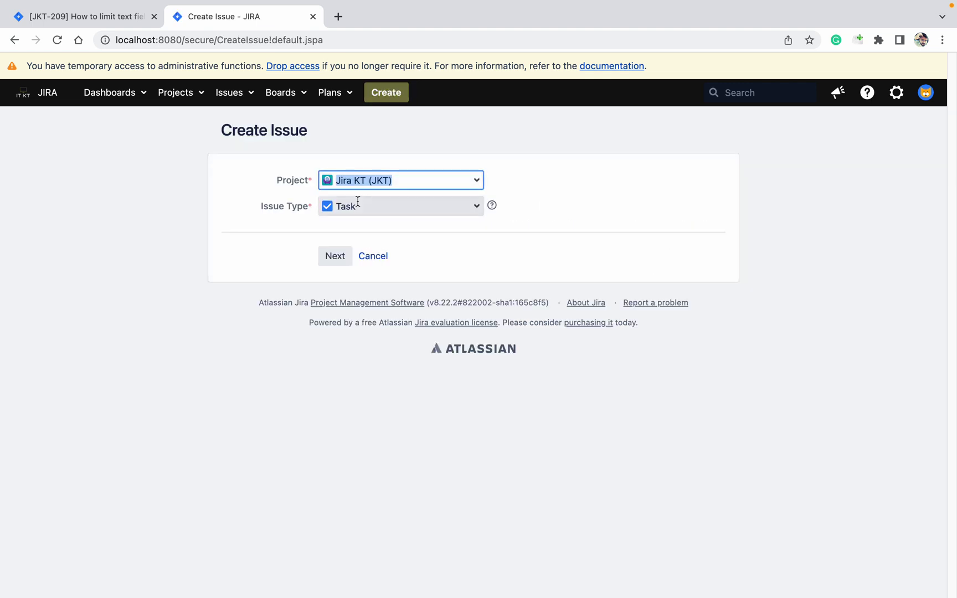
click(335, 258)
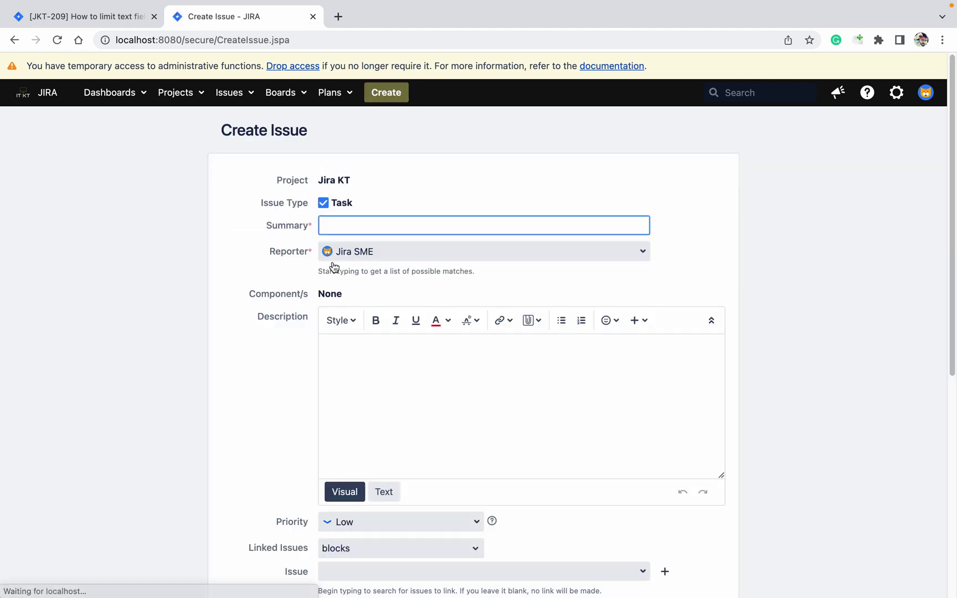
text(test)
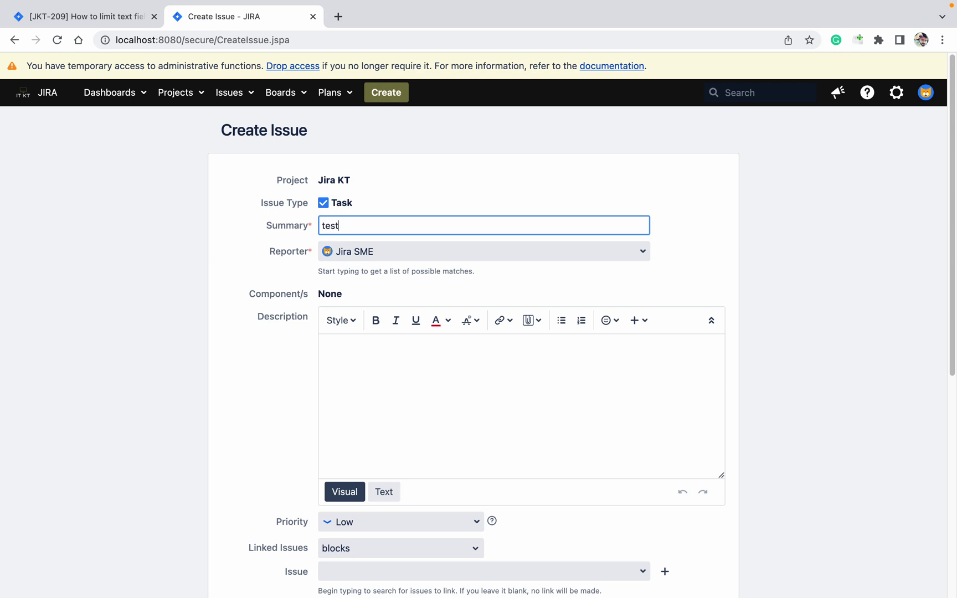
scroll(823, 299, down, 2)
scroll(674, 359, down, 3)
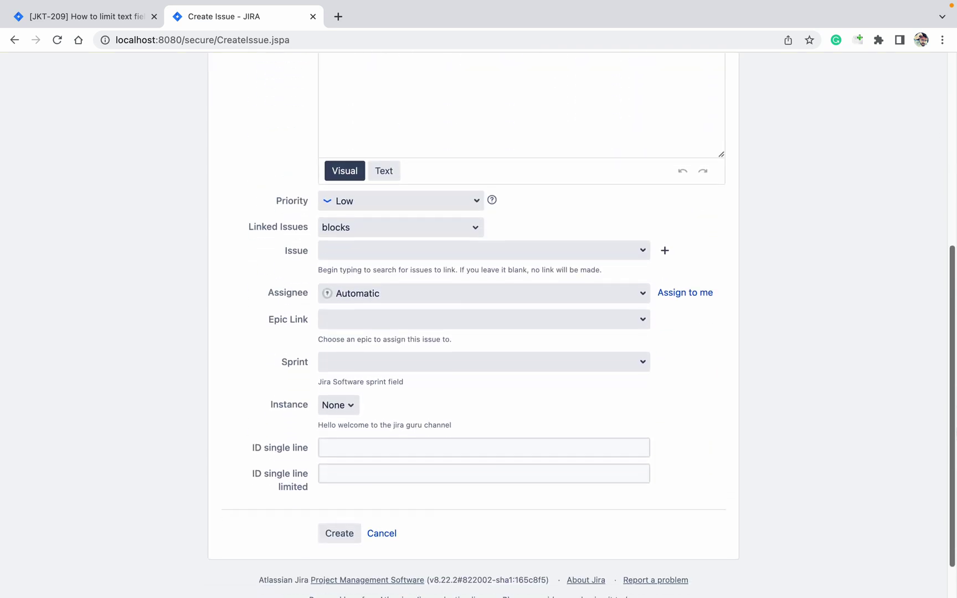
scroll(538, 419, down, 1)
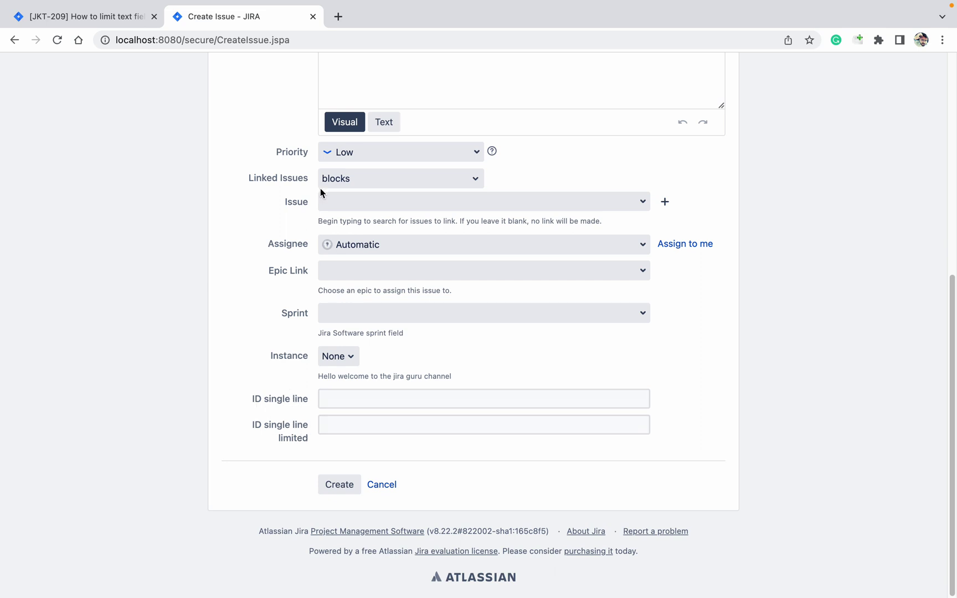
- In a new tab, search for 255-character dummy text and copy the generated block
click(338, 16)
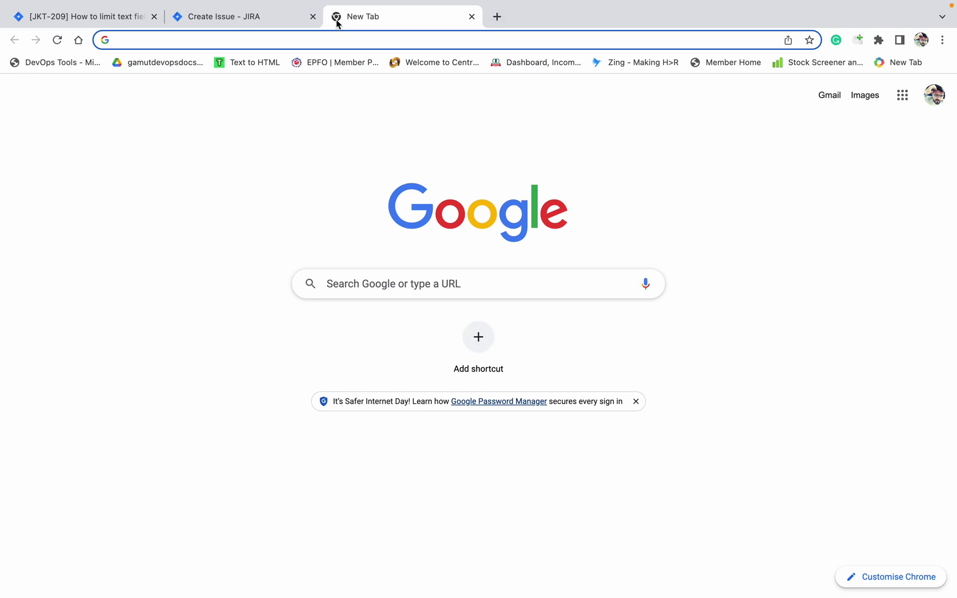
text(255 characters text)
key(Return)
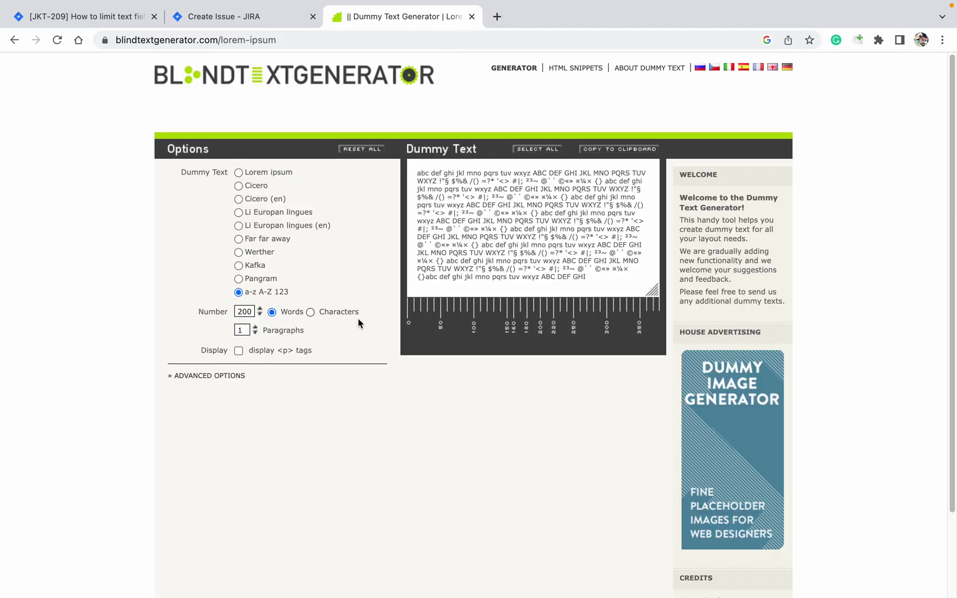
click(619, 149)
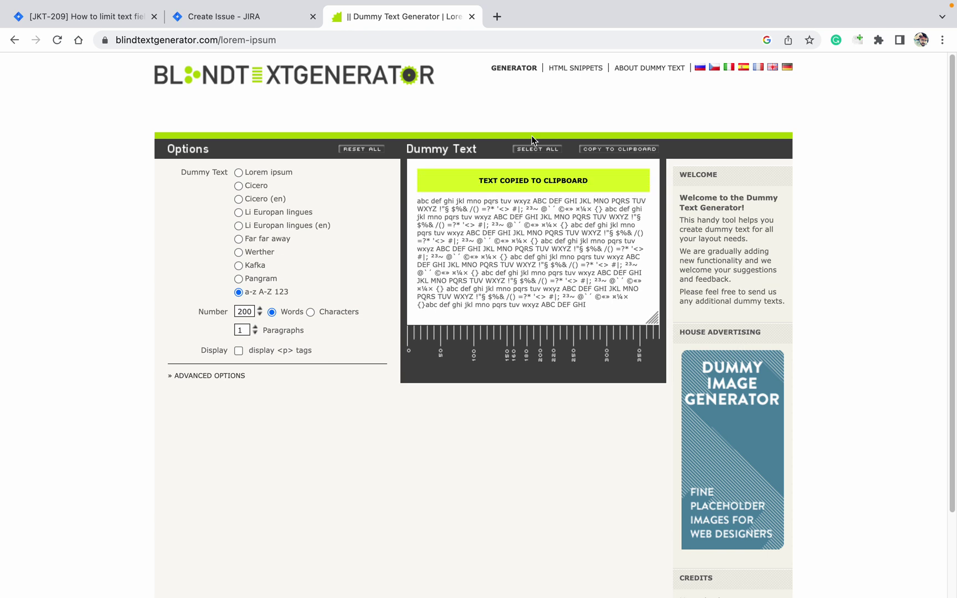
- Paste the dummy text into both ID single line fields and try creating the issue
click(269, 17)
click(350, 404)
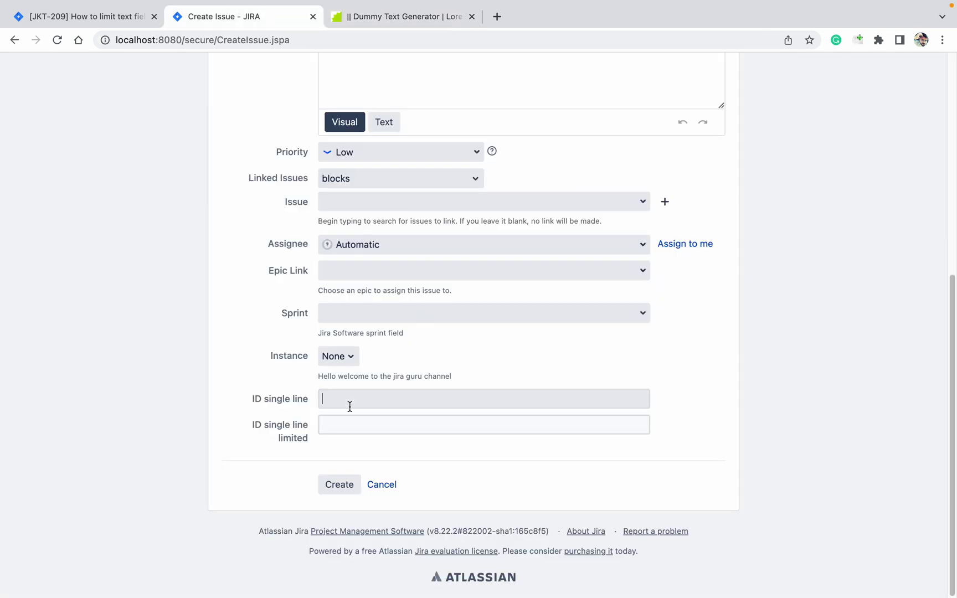
key(ctrl+v)
click(362, 424)
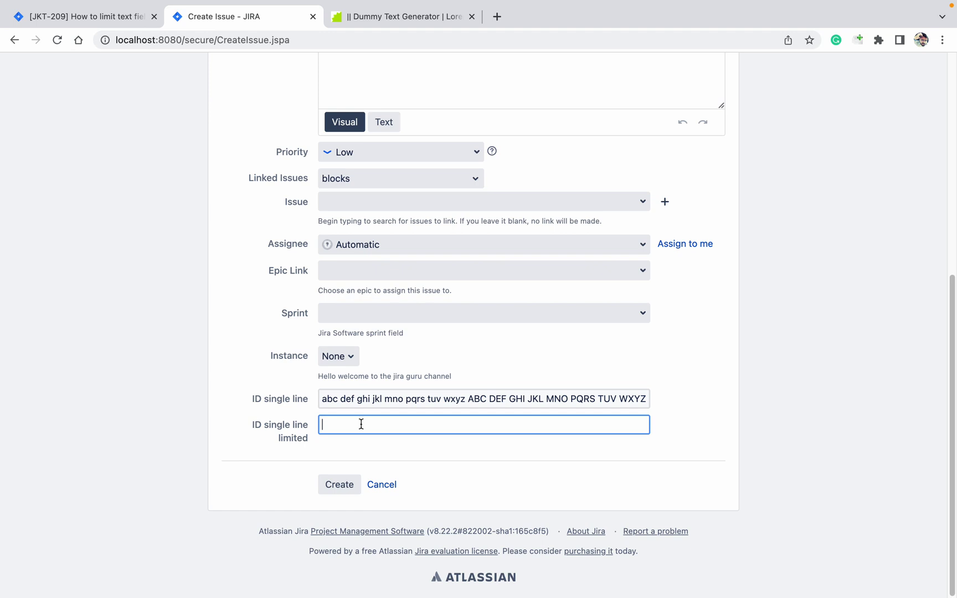
key(ctrl+v)
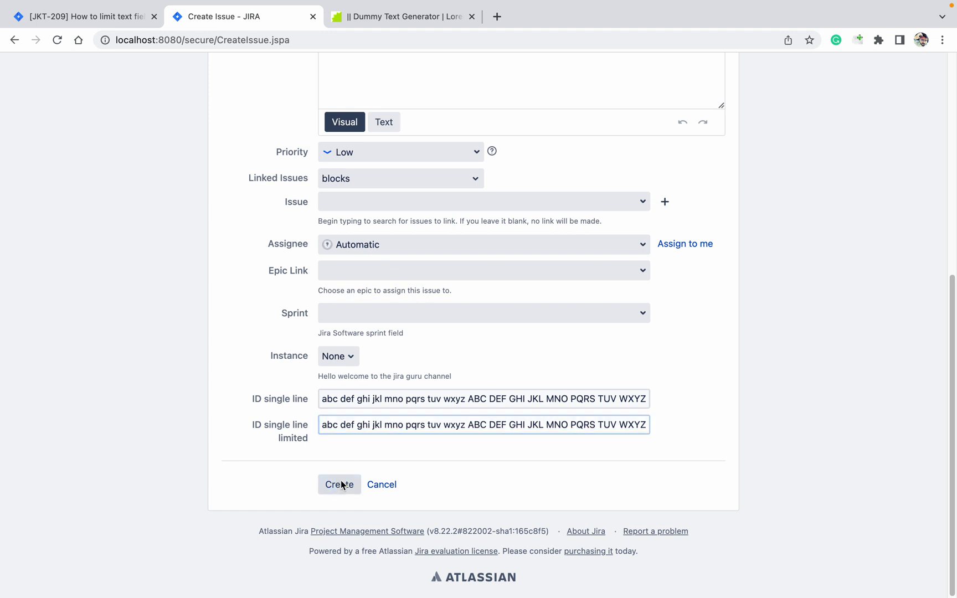
click(342, 485)
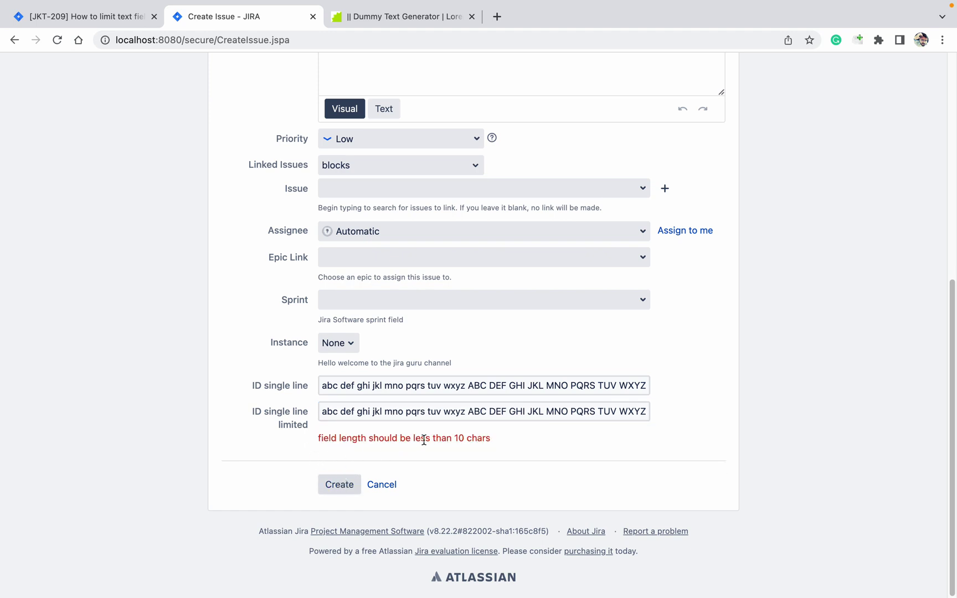
- Clear the limited field, create JKT-214, and set ID single line to 'bjbjvbg' inline
click(449, 417)
key(ctrl+a)
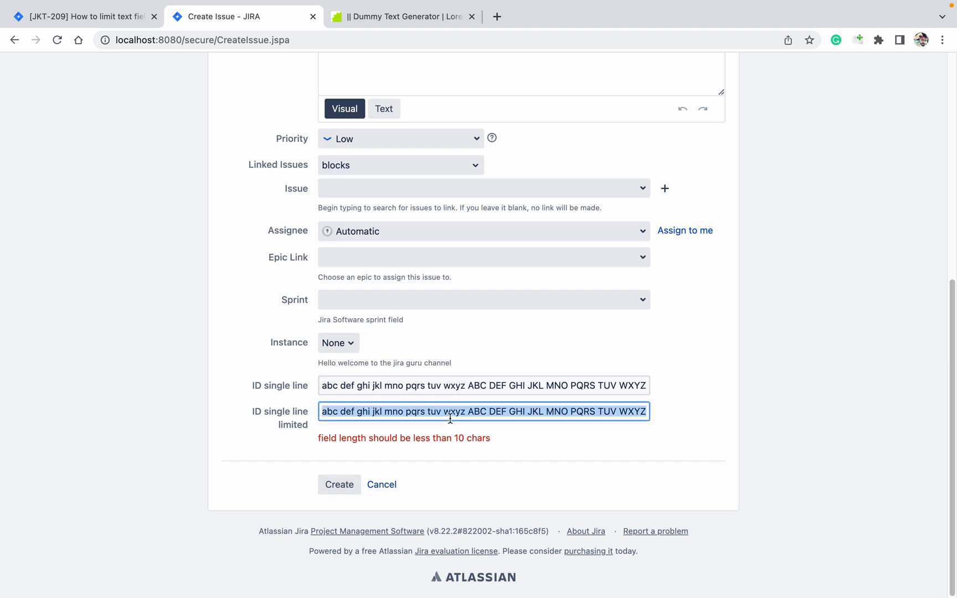
key(BackSpace)
click(340, 487)
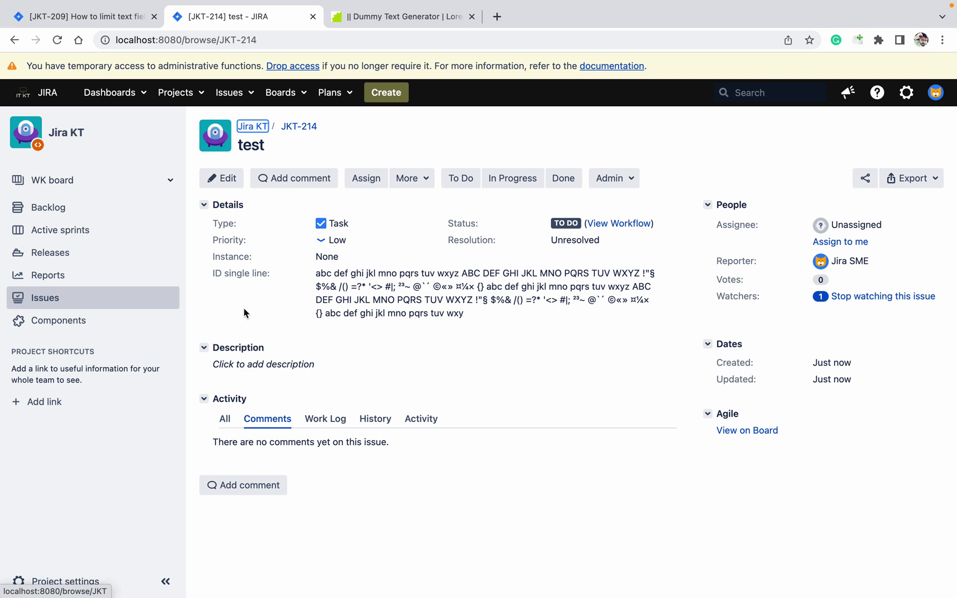
mouse_move(484, 293)
click(666, 303)
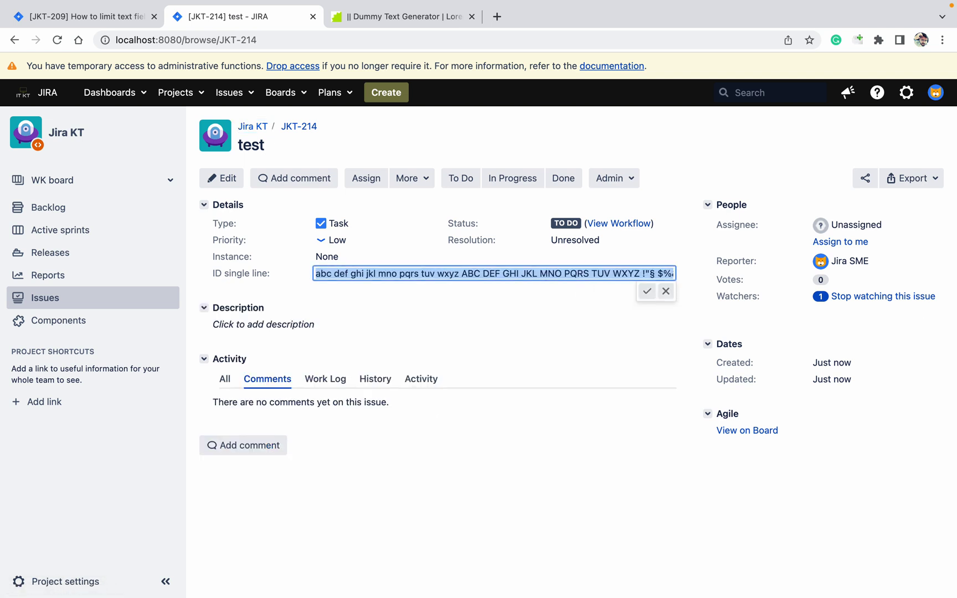
text(bjbjvbg)
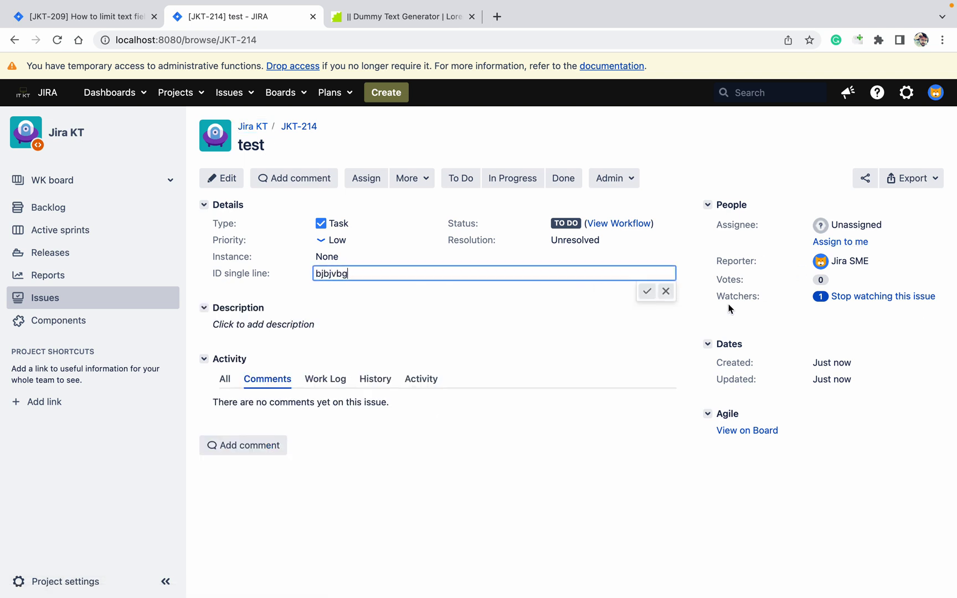
click(647, 292)
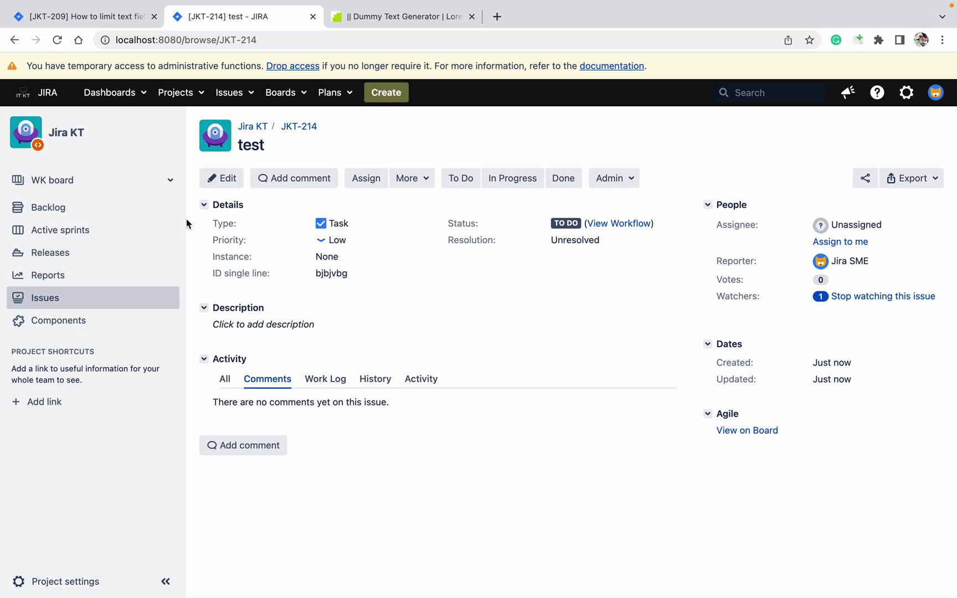
- Paste an overlong string into JKT-214's ID single line limited field and try updating
click(223, 180)
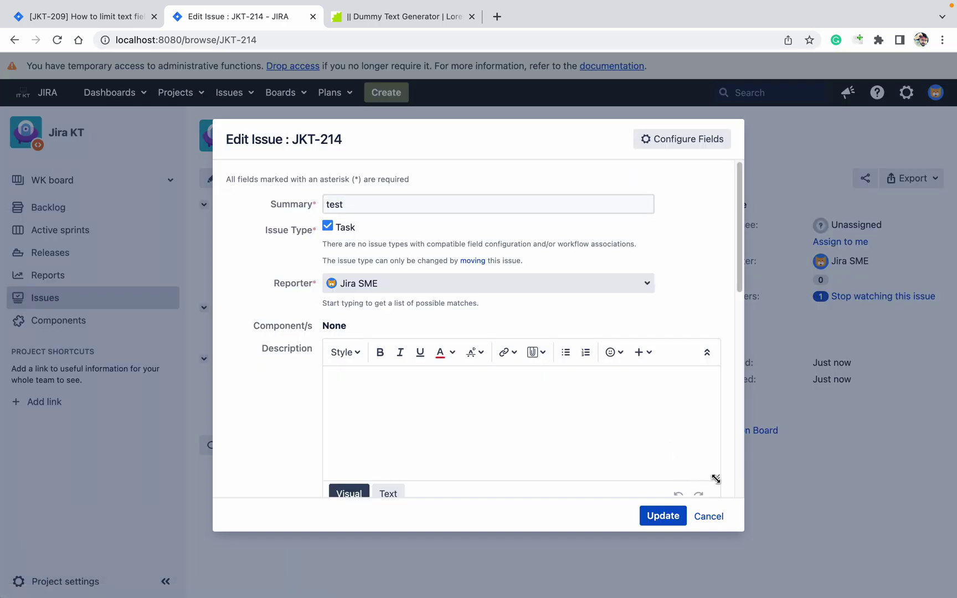
scroll(739, 462, down, 5)
scroll(739, 462, down, 5)
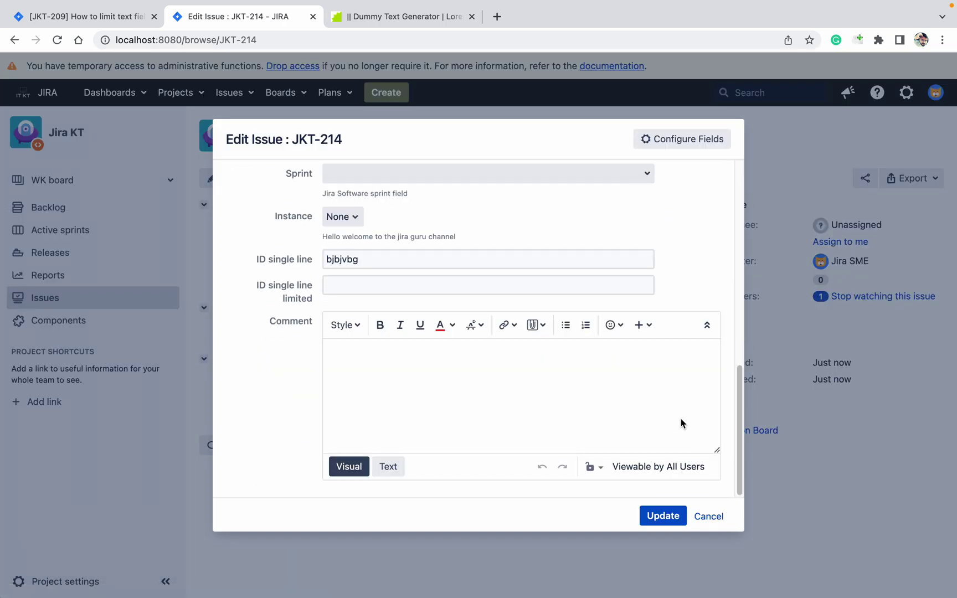
click(372, 284)
key(ctrl+v)
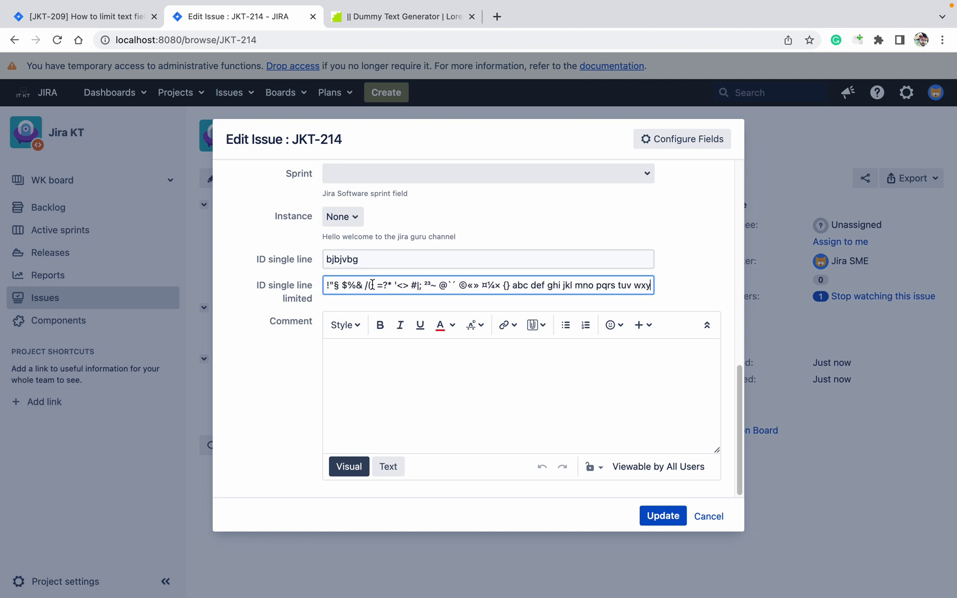
click(664, 516)
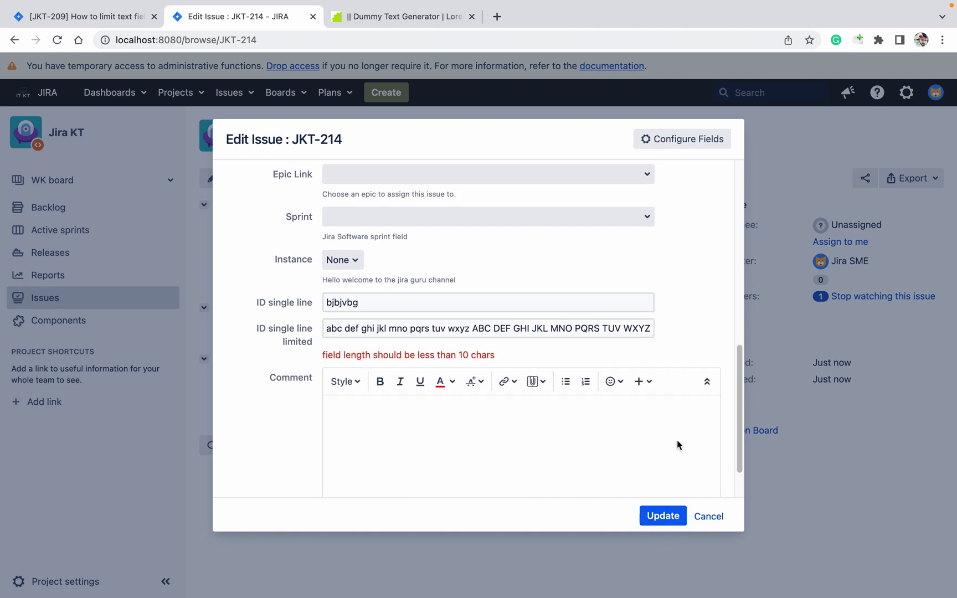
click(650, 331)
key(ctrl+a)
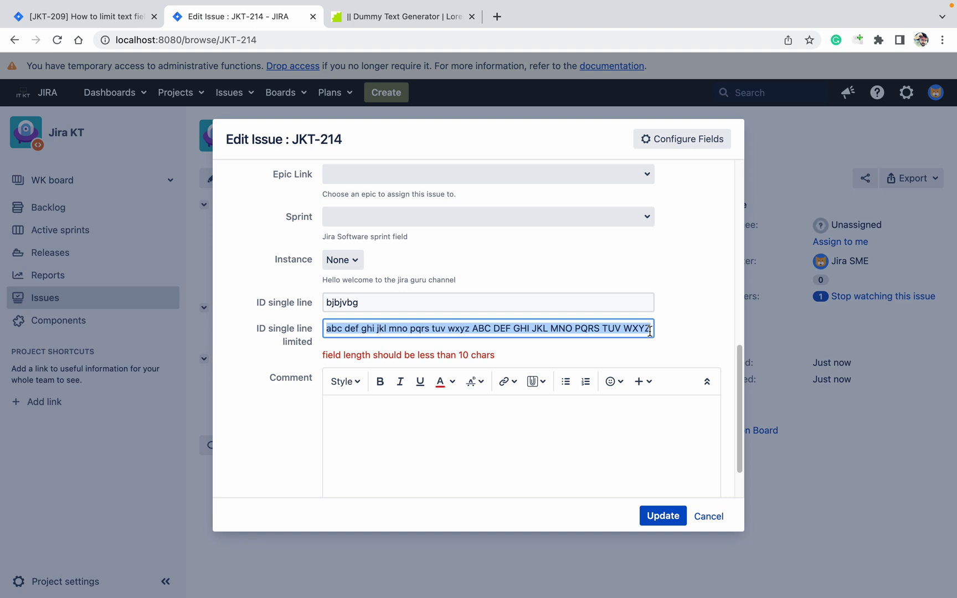
text(1233)
key(BackSpace)
text(4)
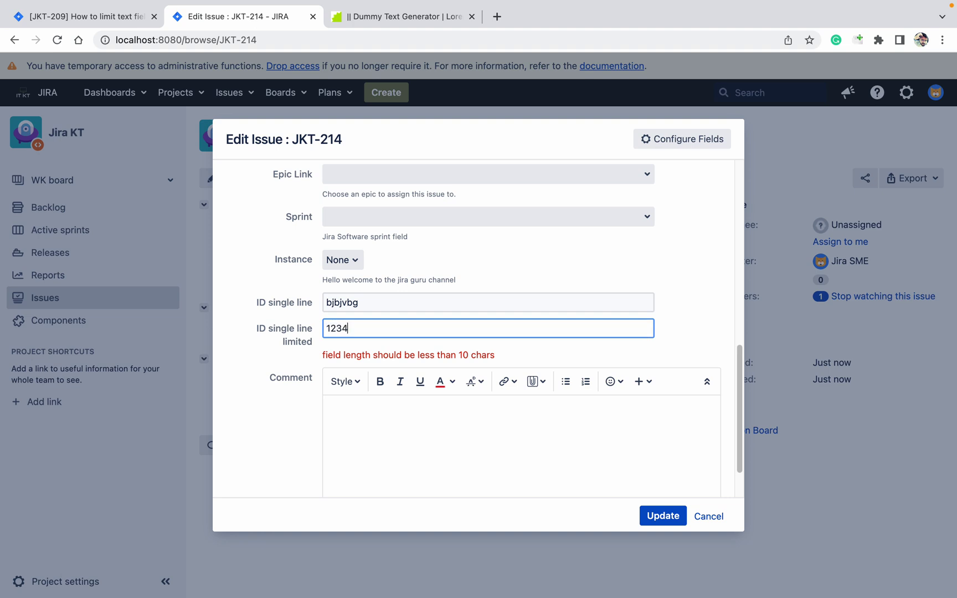
text(567)
text(890)
text(1)
click(673, 517)
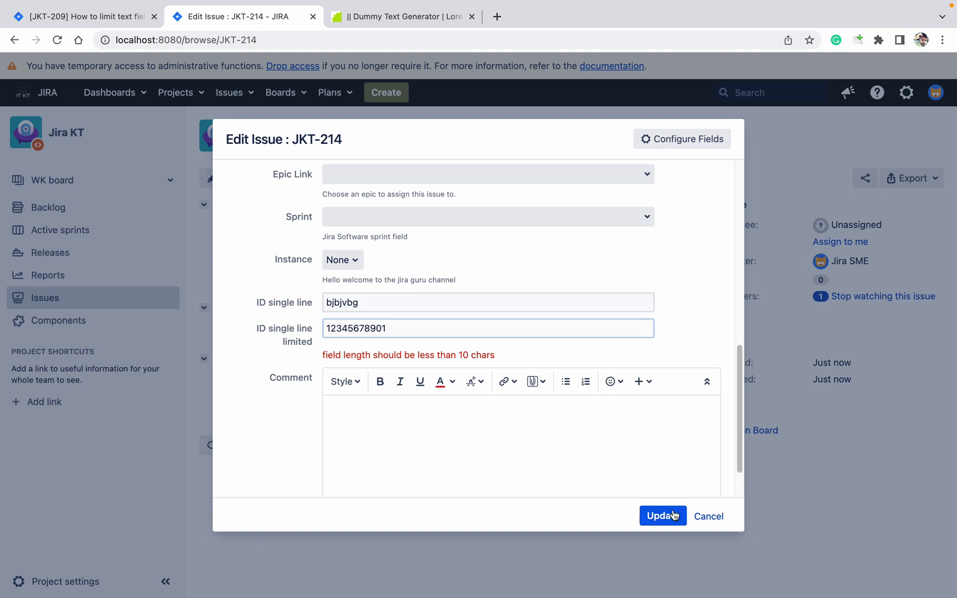
click(497, 333)
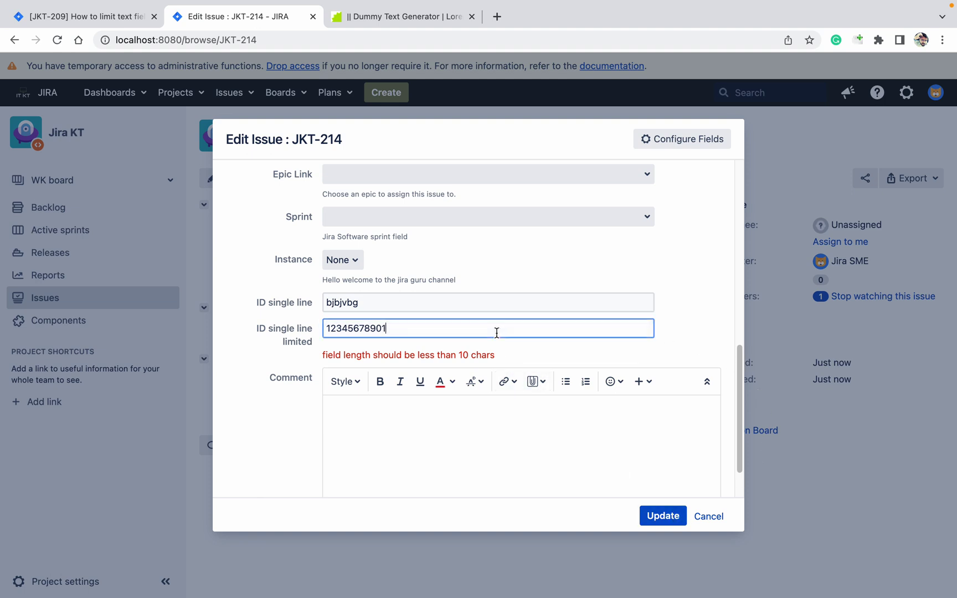
key(BackSpace)
click(663, 518)
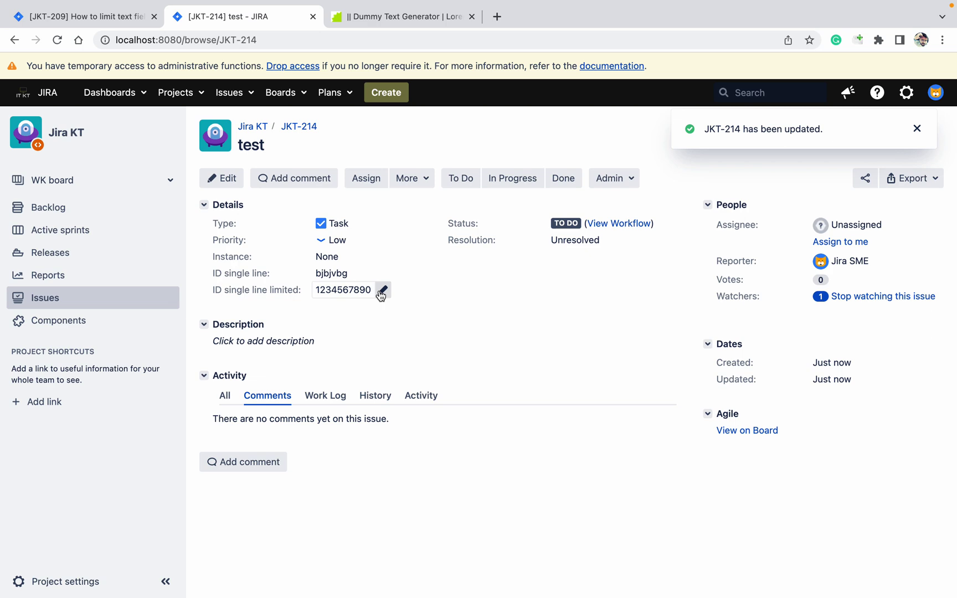
- Re-edit with a lengthened value, try updating, then cancel and discard the changes
click(380, 291)
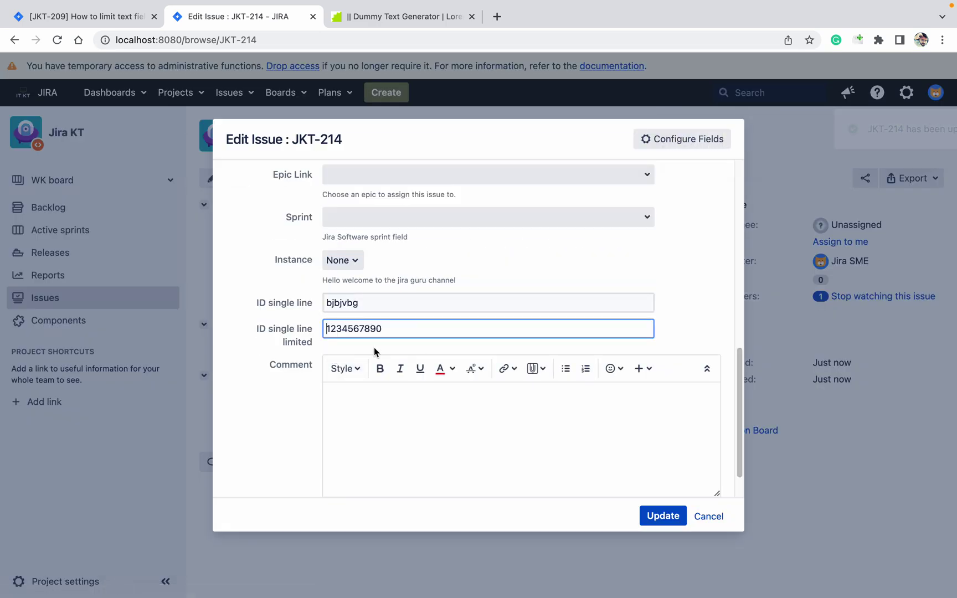
text(frfe)
click(668, 518)
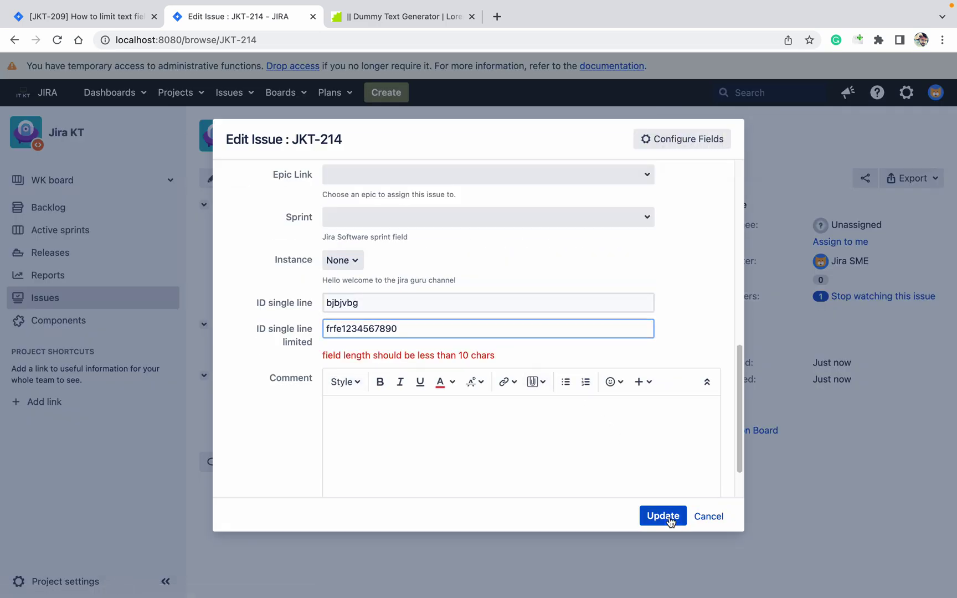
click(722, 521)
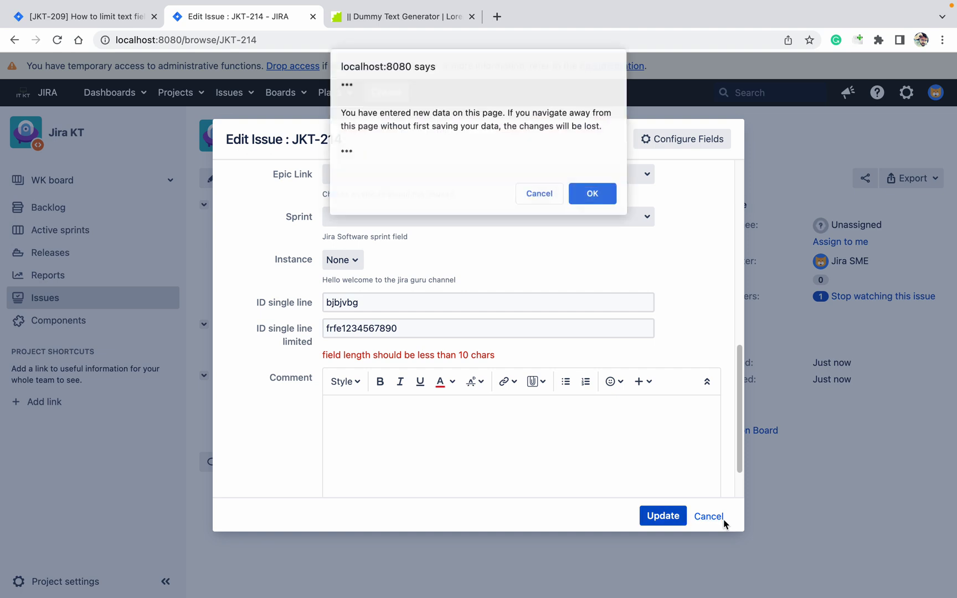
click(601, 197)
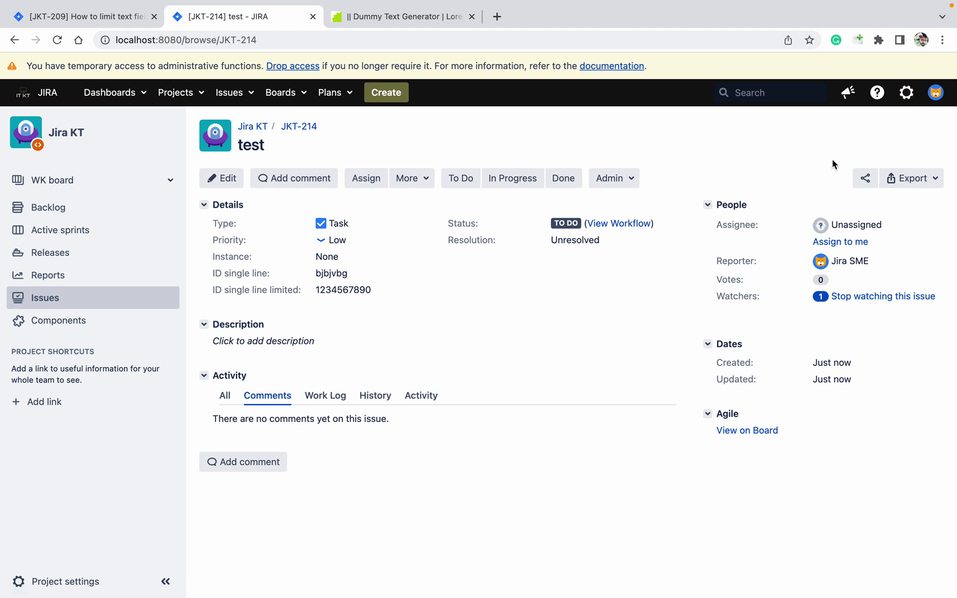
- Reach the custom fields list through the gear menu's Issues administration
click(906, 93)
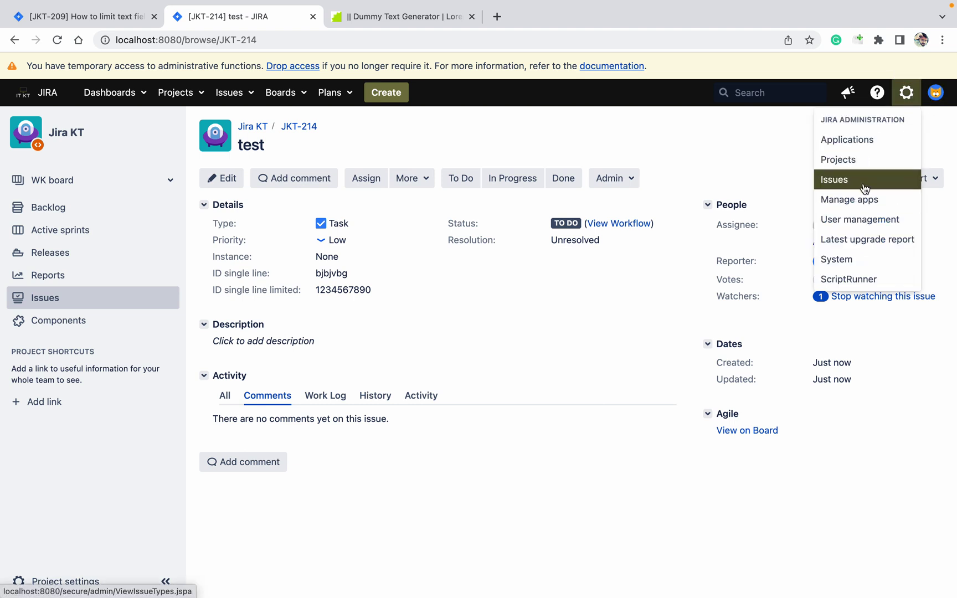
super+click(833, 182)
click(405, 17)
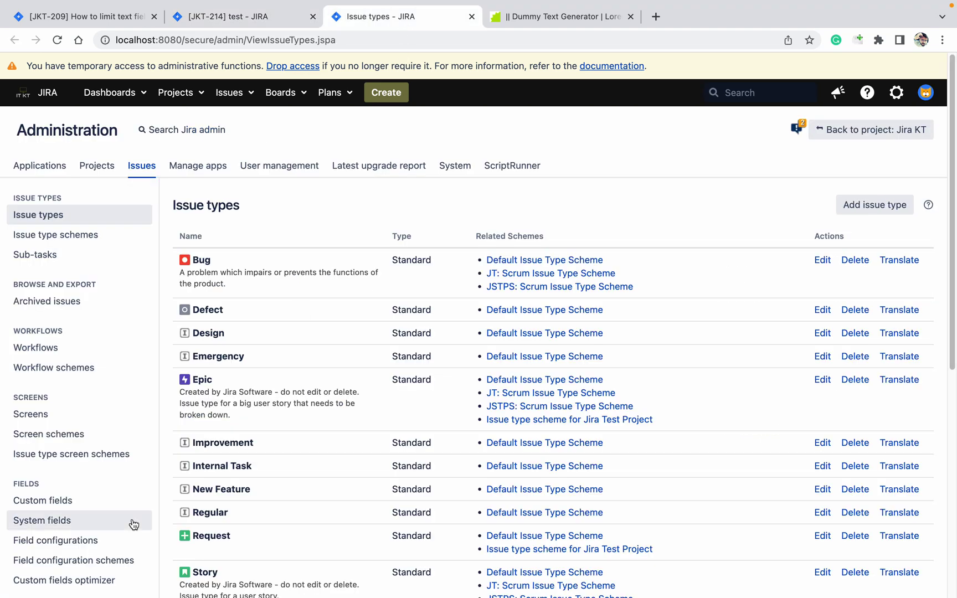
click(75, 499)
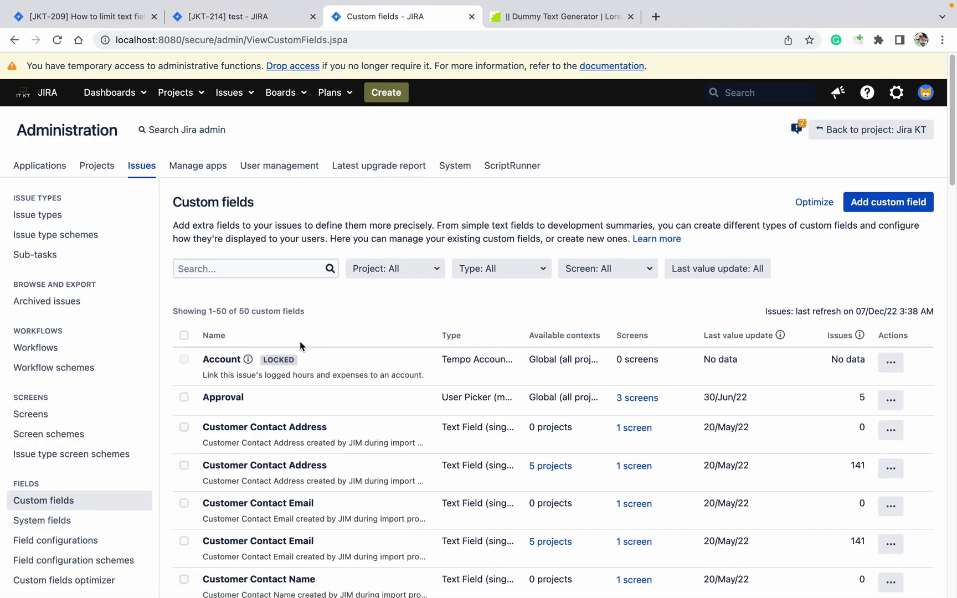
- Search custom fields for 'id', view ID single line's configuration, then go to ScriptRunner
click(296, 264)
text(id)
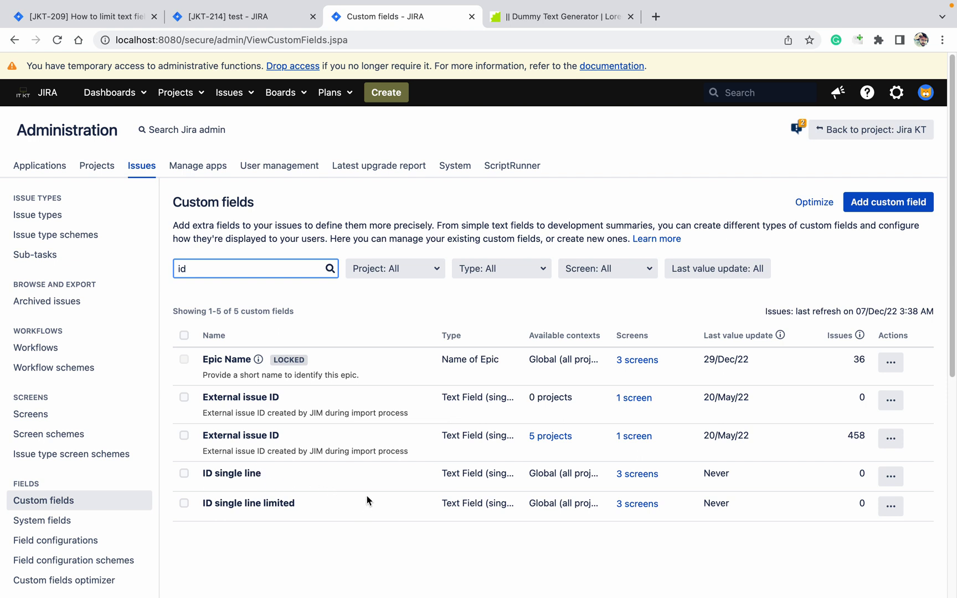
click(893, 477)
click(853, 500)
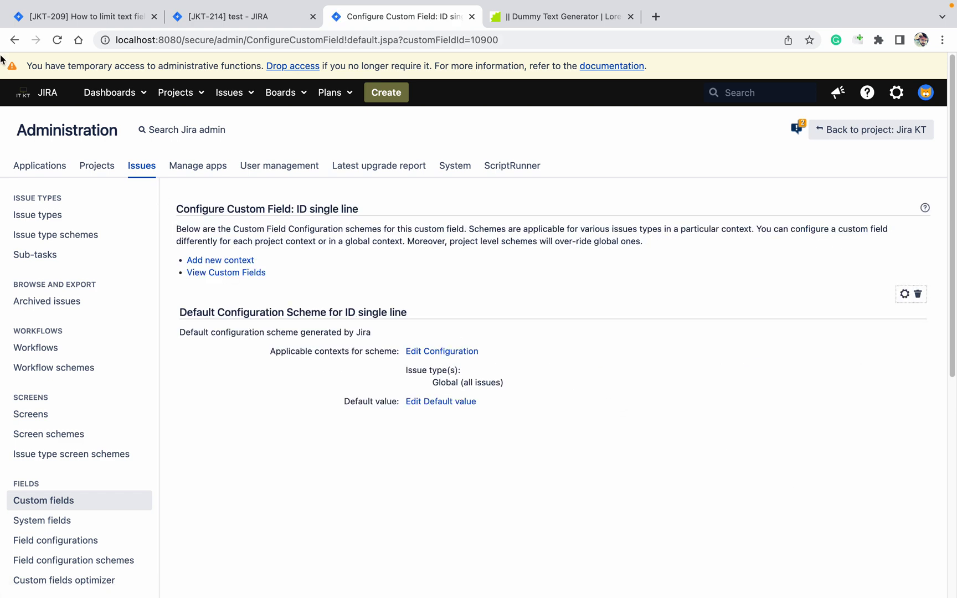
click(14, 40)
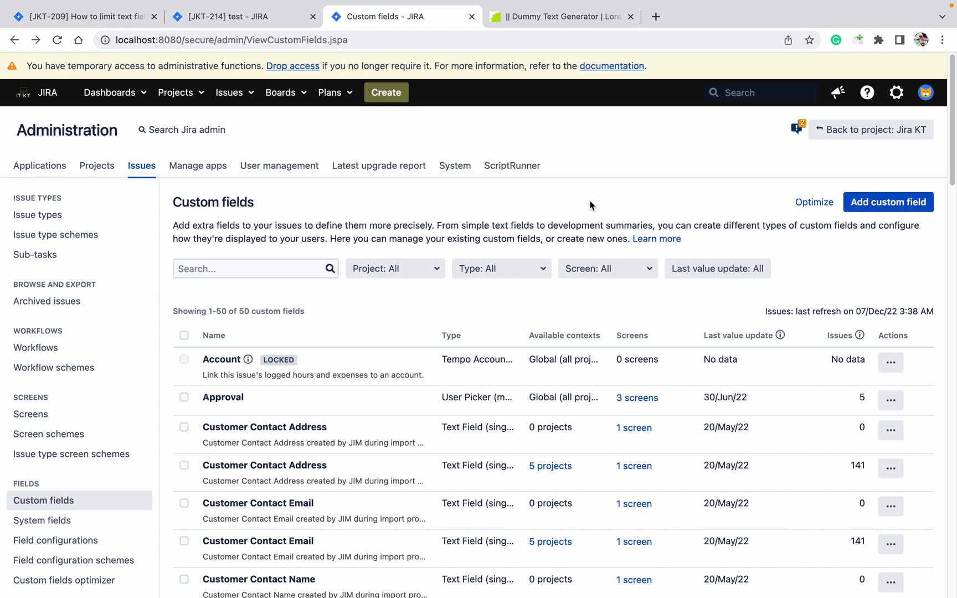
click(530, 171)
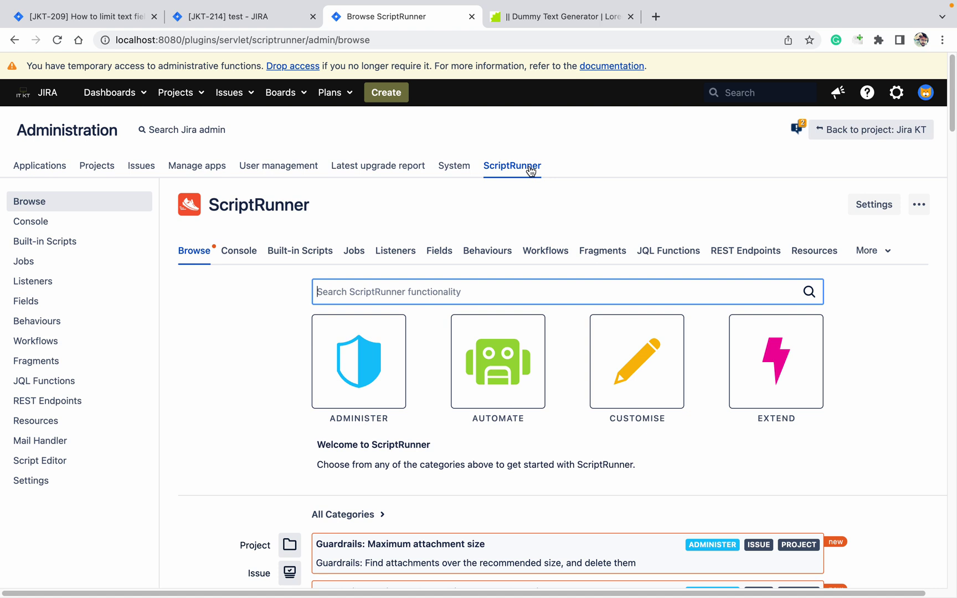
click(488, 252)
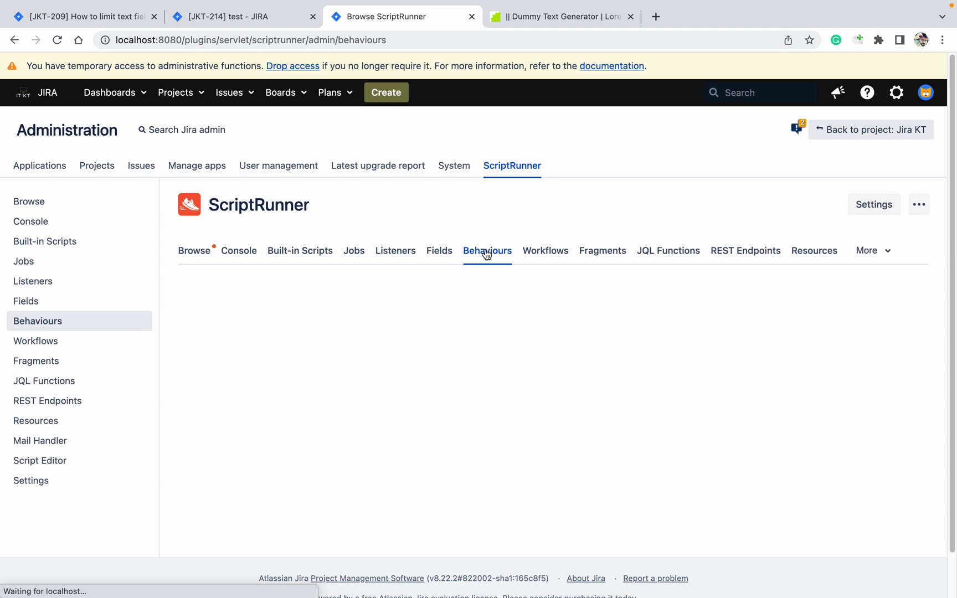
scroll(272, 531, down, 2)
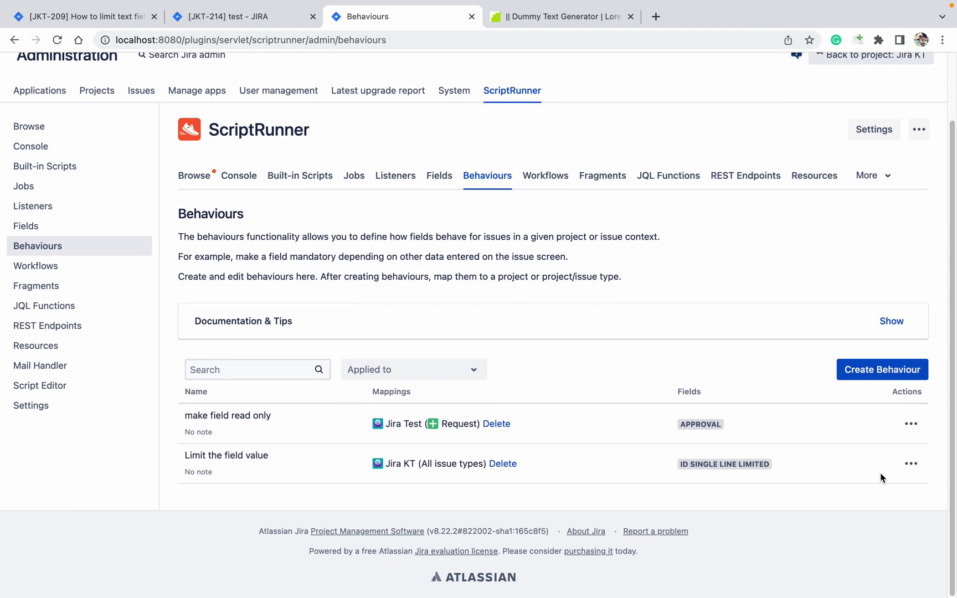
click(912, 464)
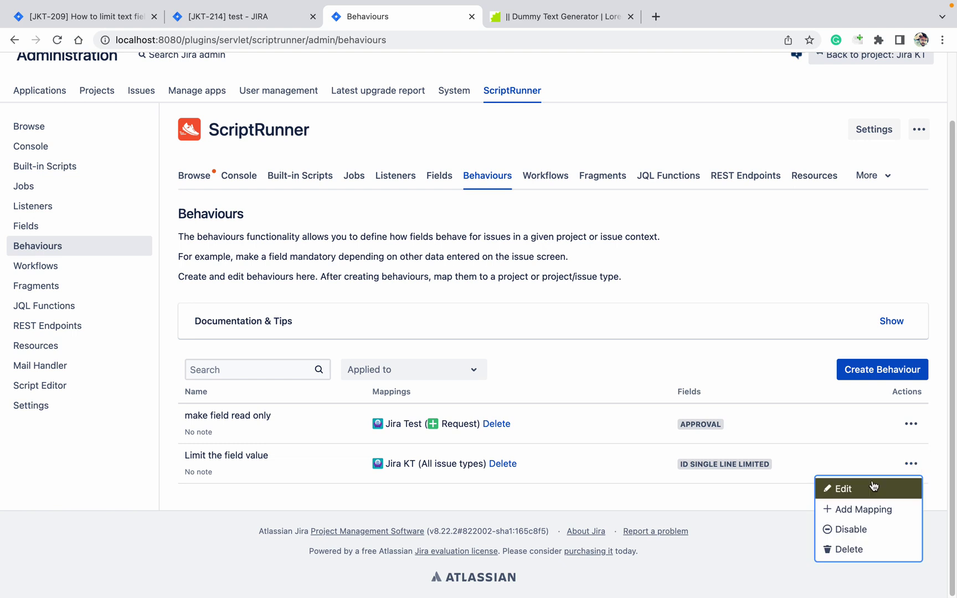
click(828, 487)
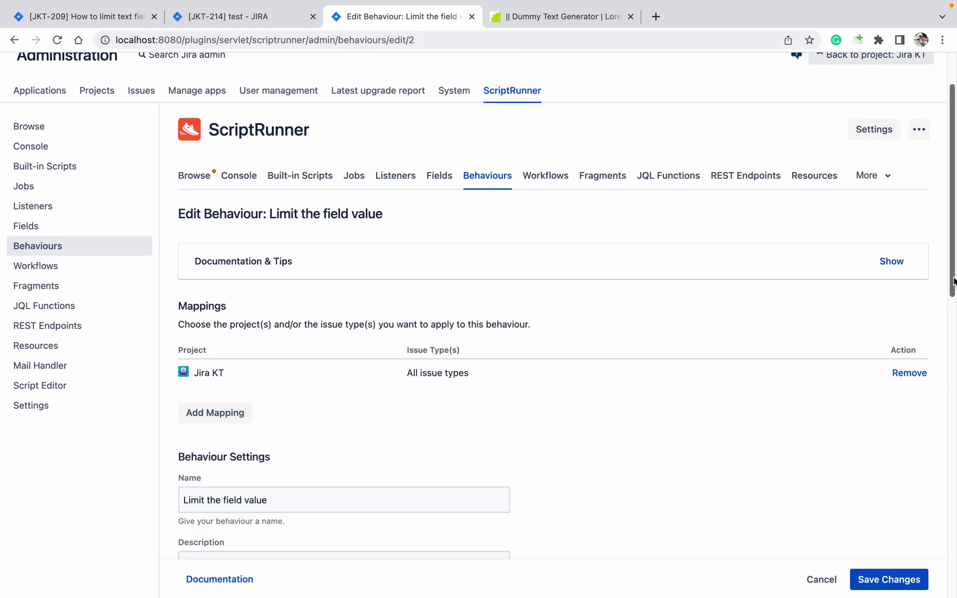
drag(954, 282, 955, 364)
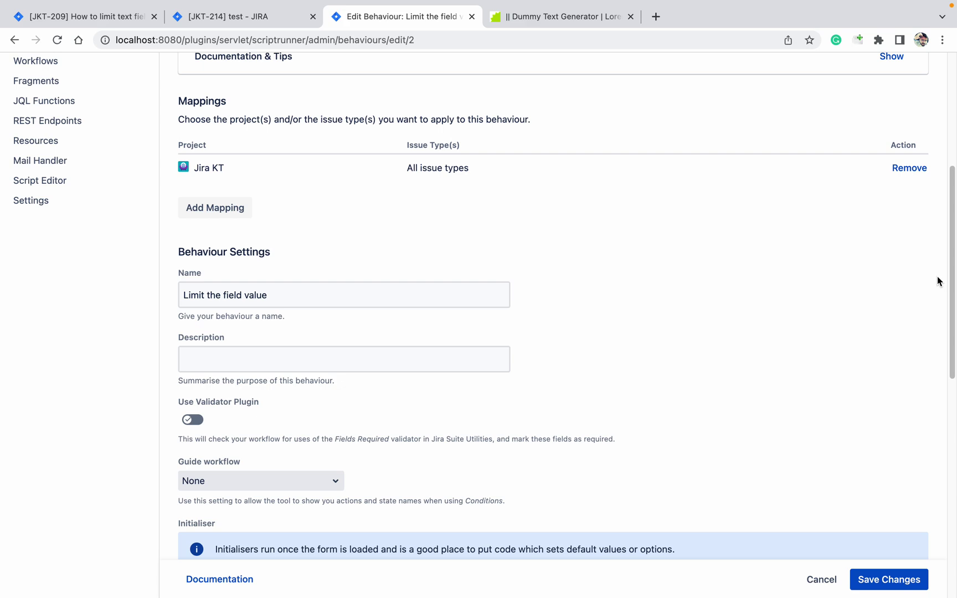
drag(955, 300, 954, 237)
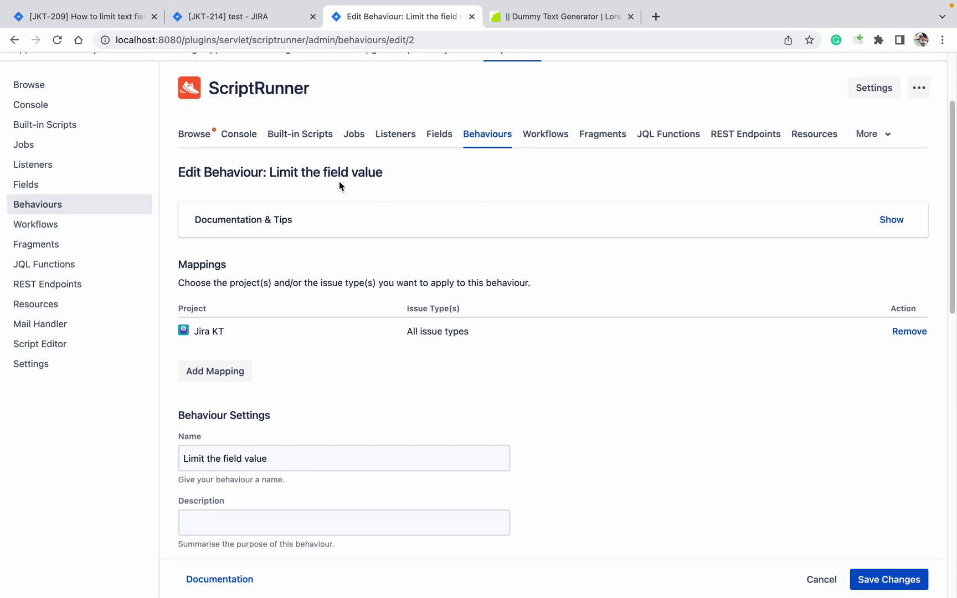
click(488, 134)
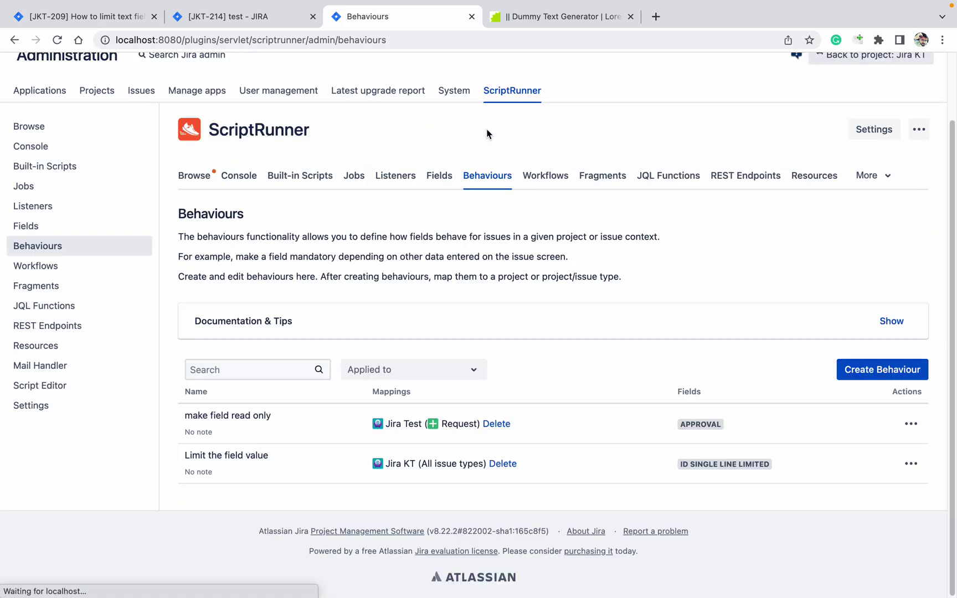
- Start a new behaviour and name it 'test'
click(885, 374)
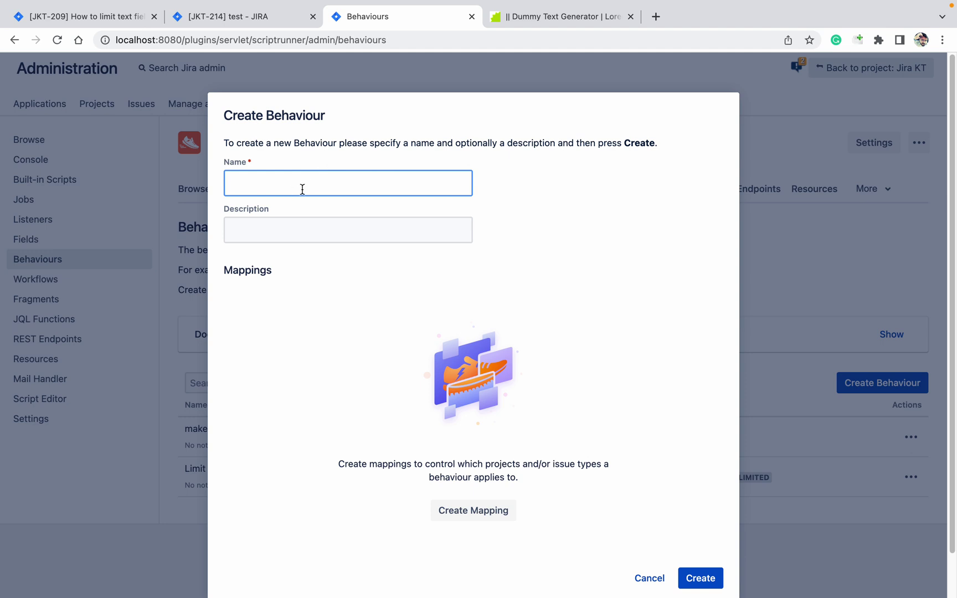
text(test)
key(BackSpace)
key(BackSpace)
key(BackSpace)
text(st)
key(BackSpace)
text(s)
- Map the behaviour to the Jira Test project for all issue types and create it
click(474, 511)
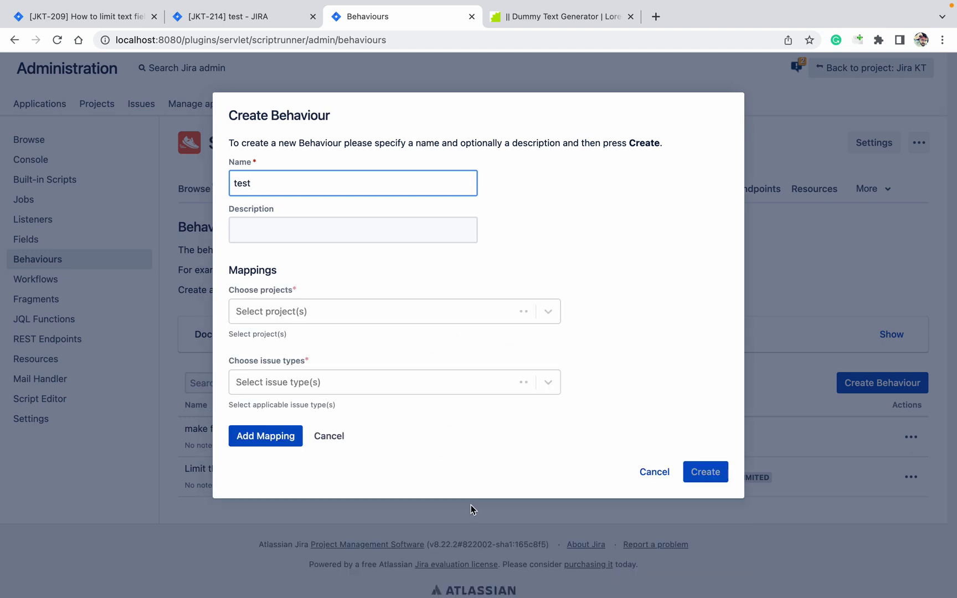
click(308, 311)
text(jir)
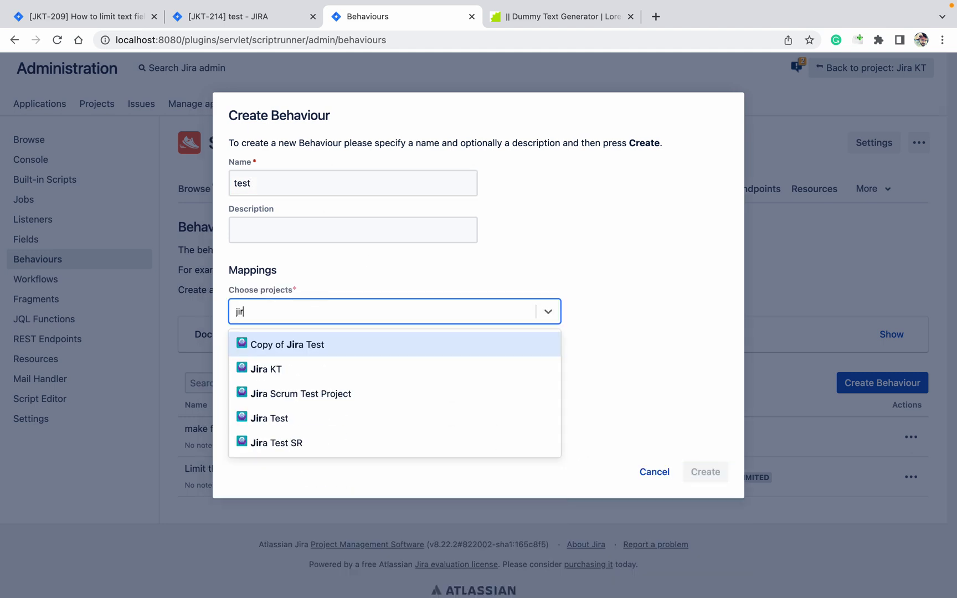
text(a)
click(284, 417)
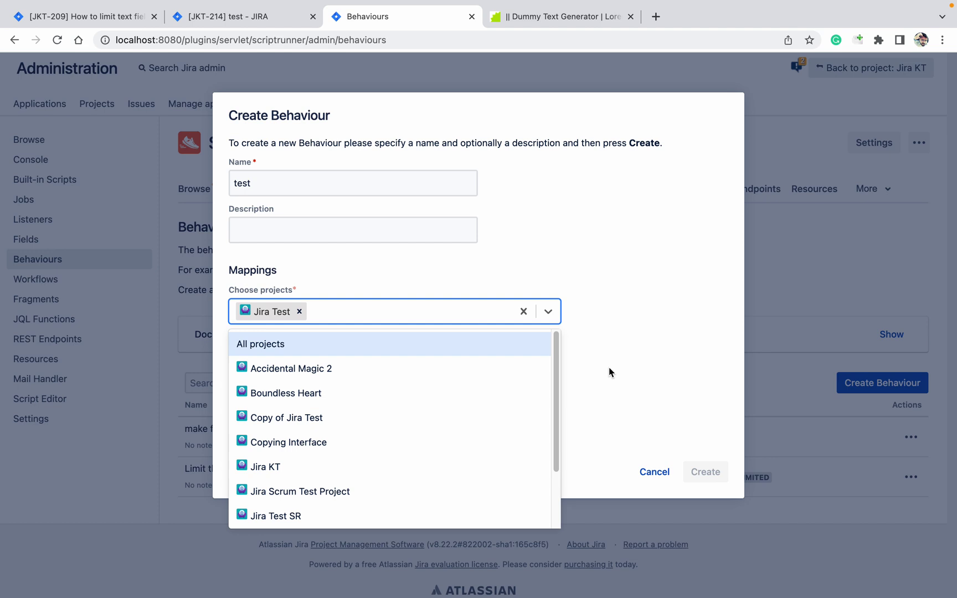
click(611, 372)
click(282, 436)
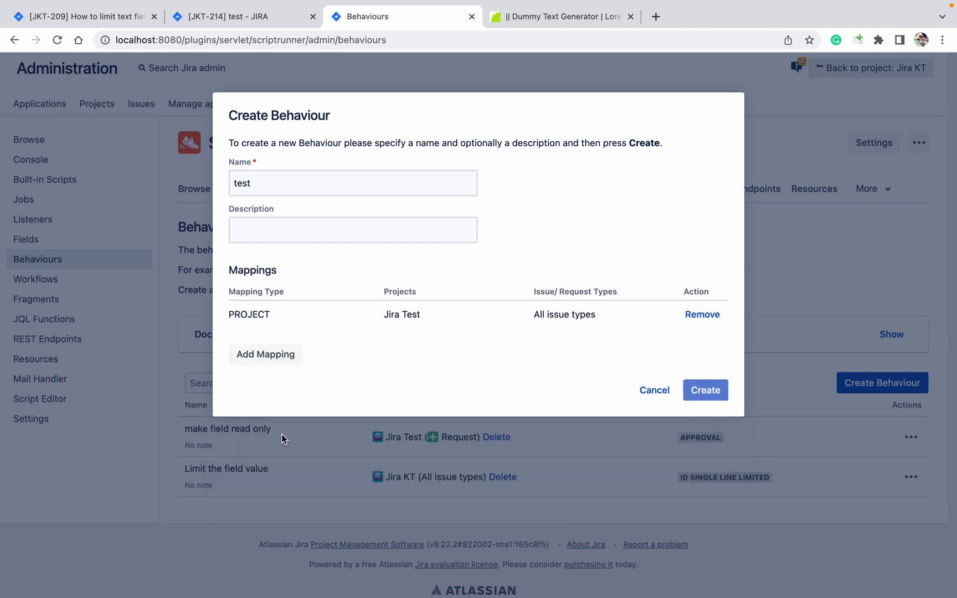
click(706, 390)
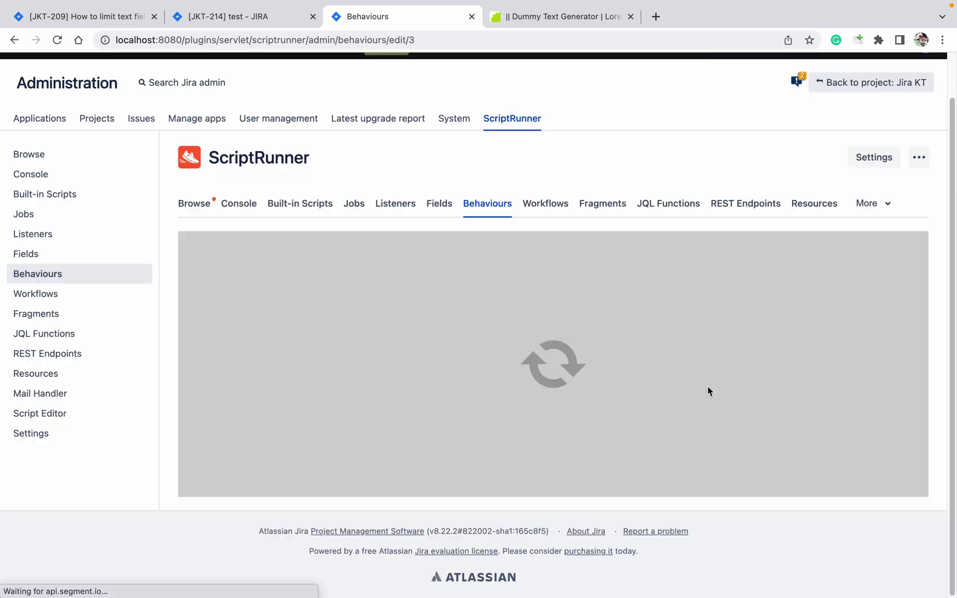
- Add the ID single line limited field, start a server-side script, then cancel unsaved
click(955, 385)
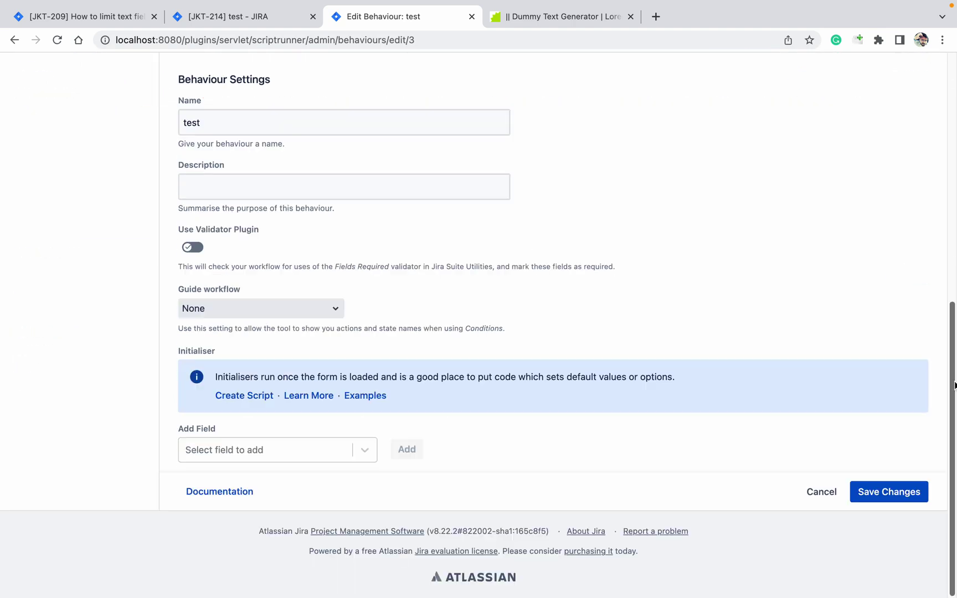
click(222, 459)
text(id)
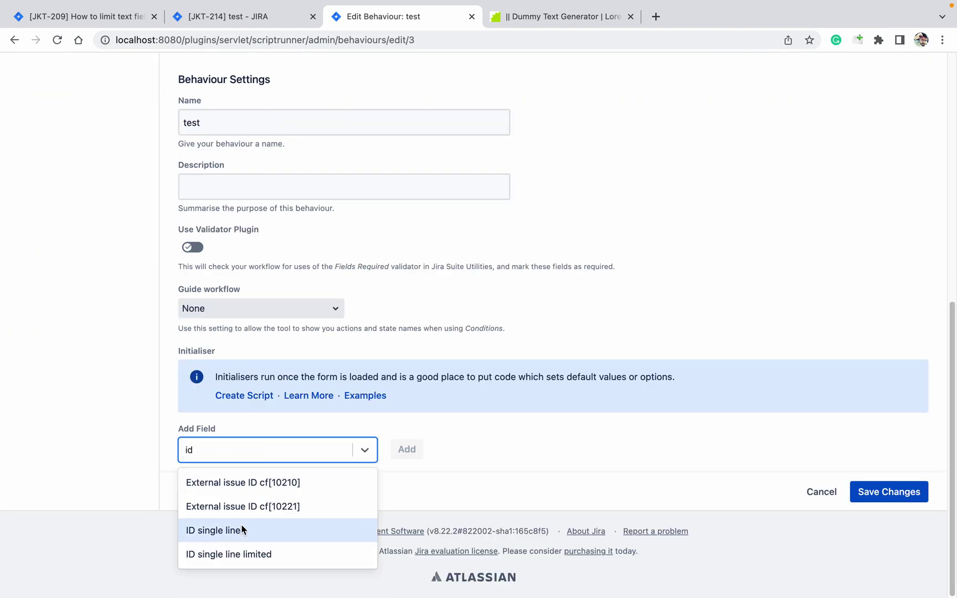
click(257, 554)
click(406, 449)
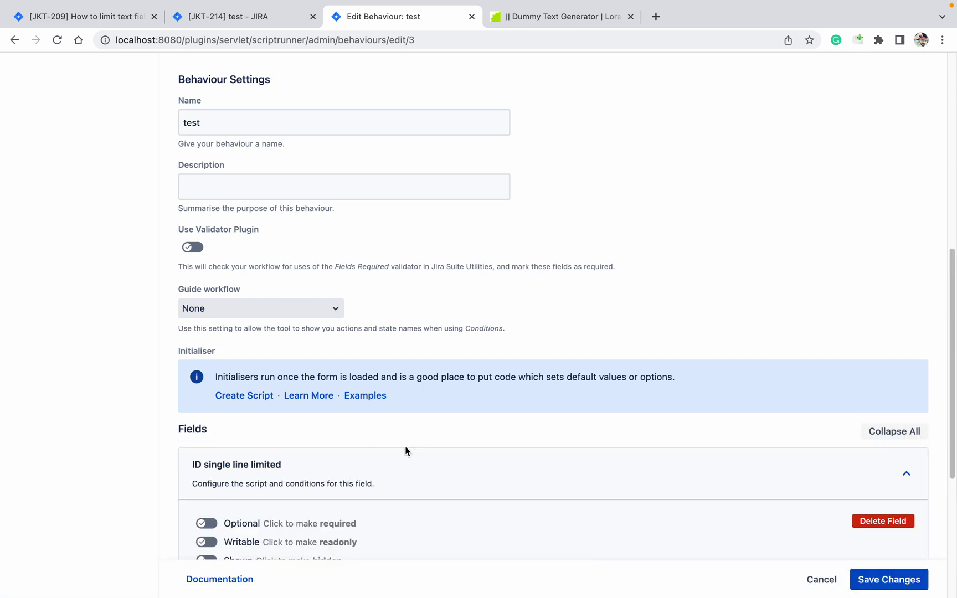
scroll(746, 482, down, 5)
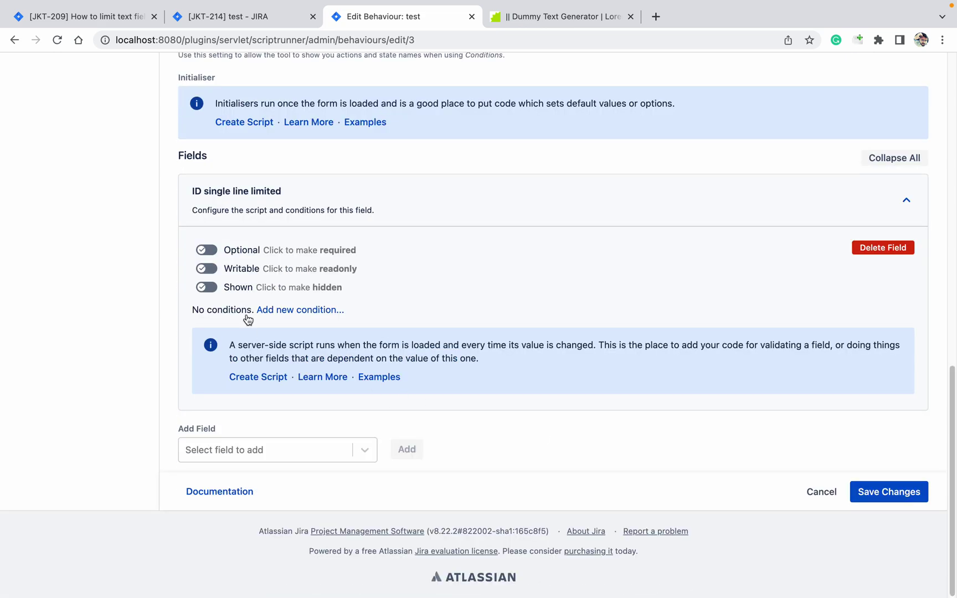
click(258, 378)
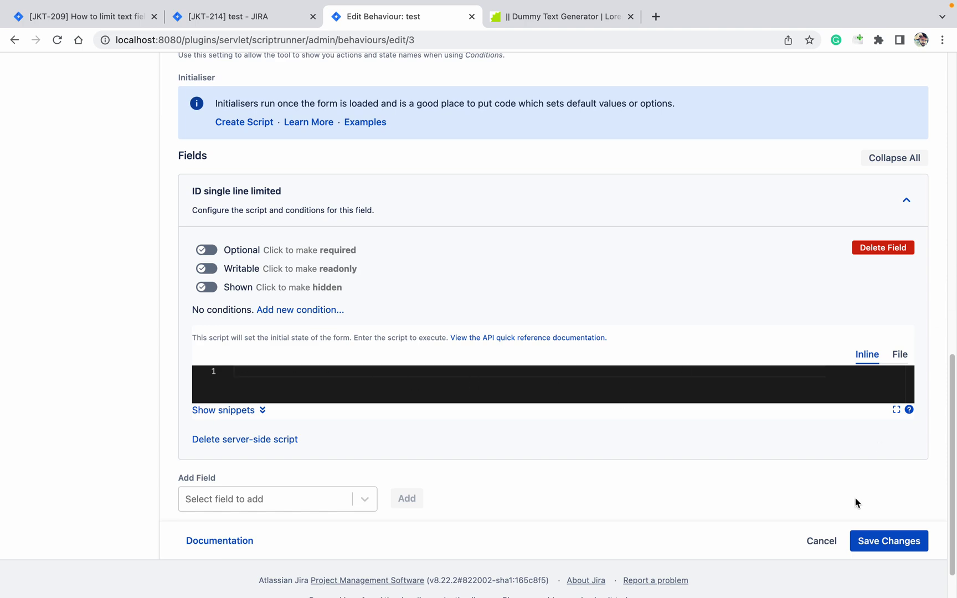
click(821, 540)
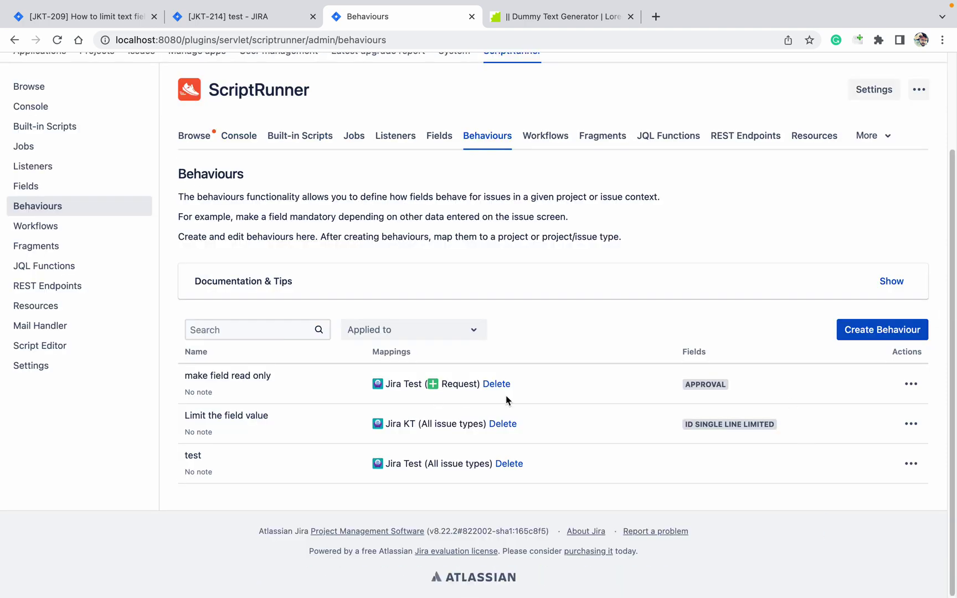
- Open the 'Limit the field value' behaviour's edit page to review its 10-character script
click(912, 424)
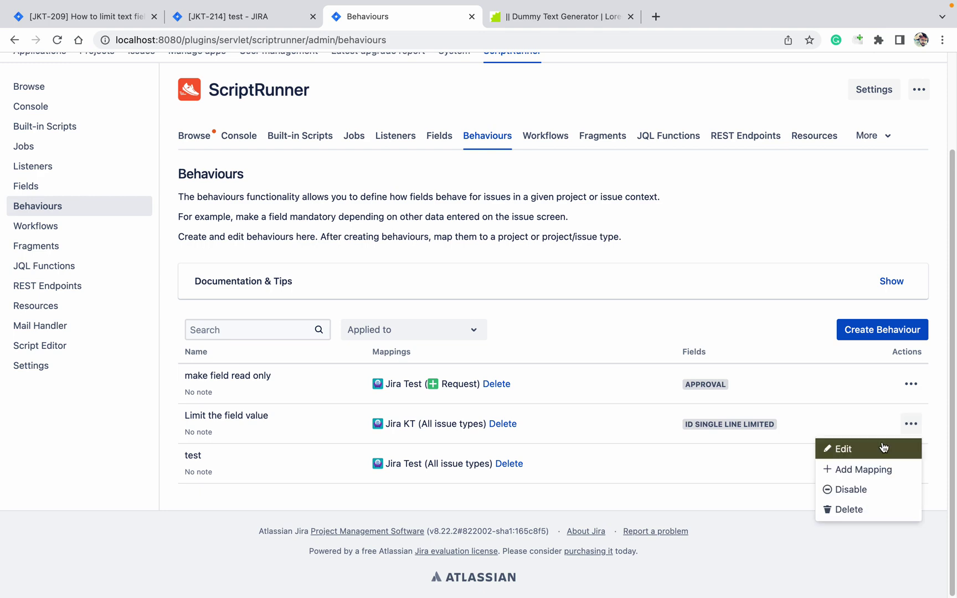
click(877, 448)
click(949, 393)
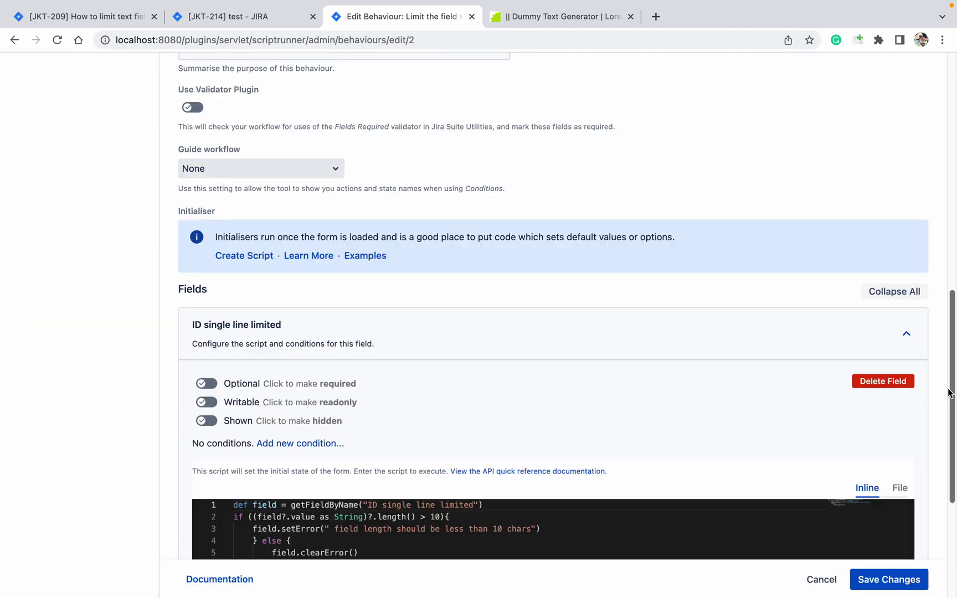
scroll(949, 393, down, 3)
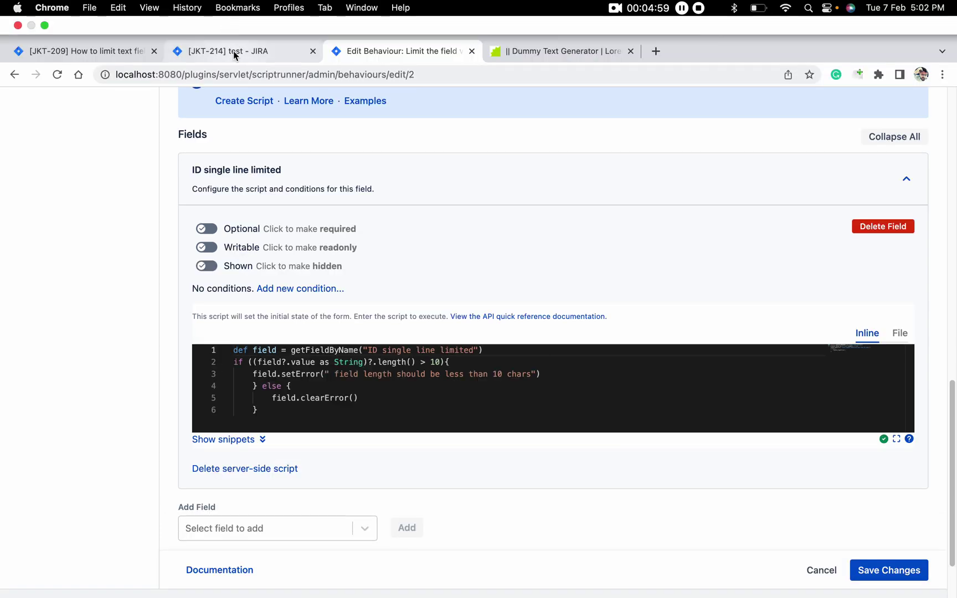
- Back on the JKT-214 tab, open the Create Issue dialog for a new issue
click(234, 52)
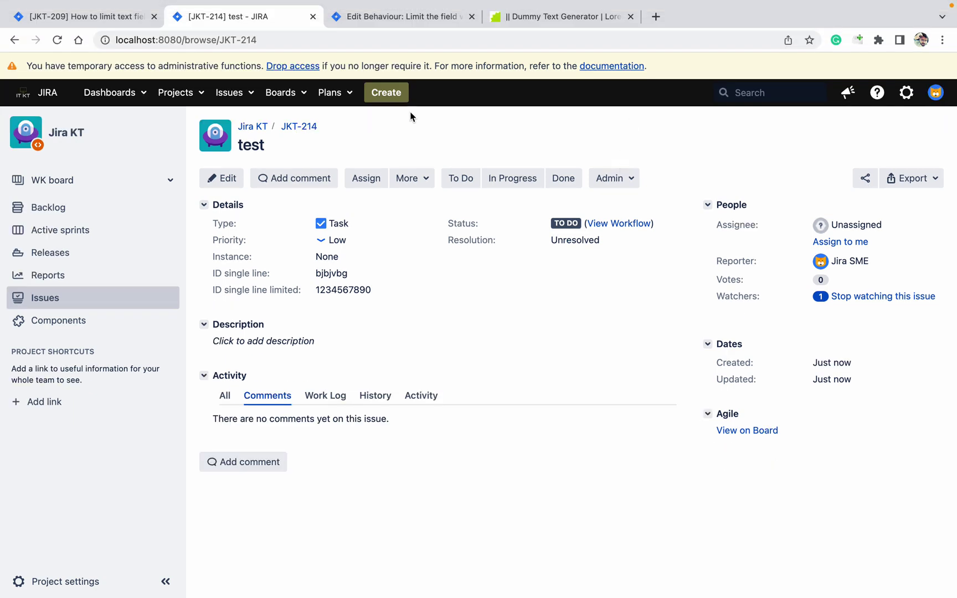
click(391, 95)
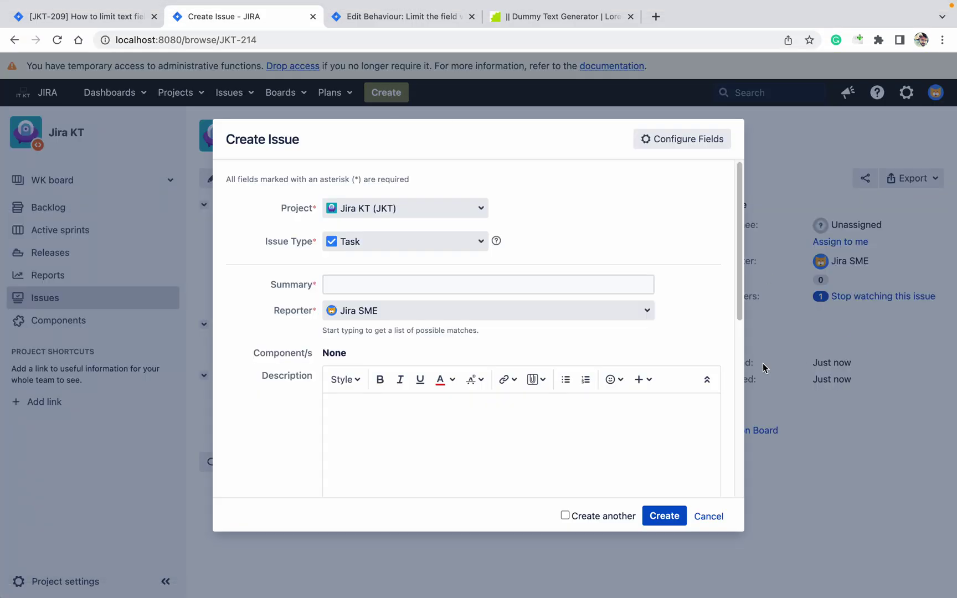
scroll(742, 383, down, 10)
scroll(743, 404, down, 2)
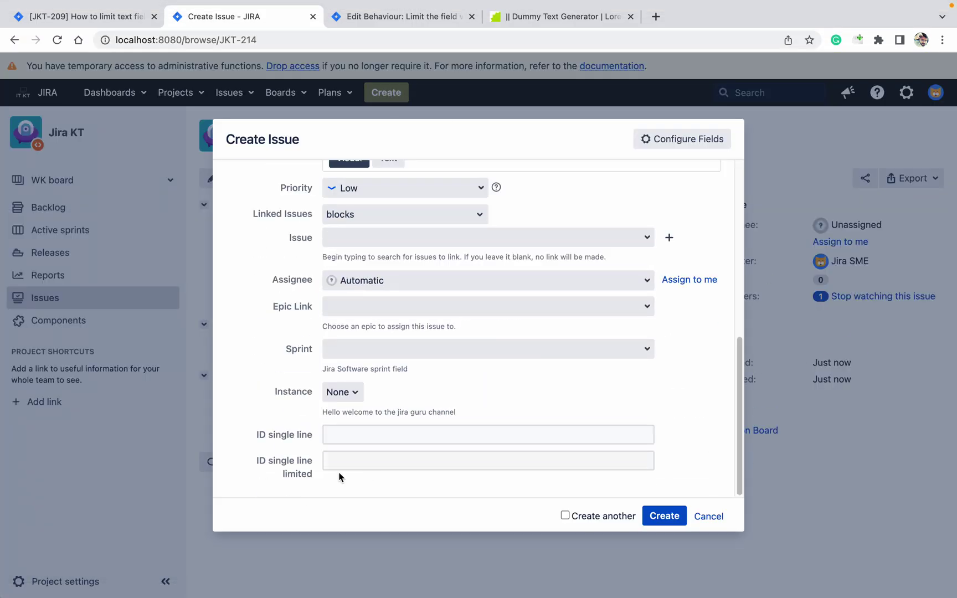